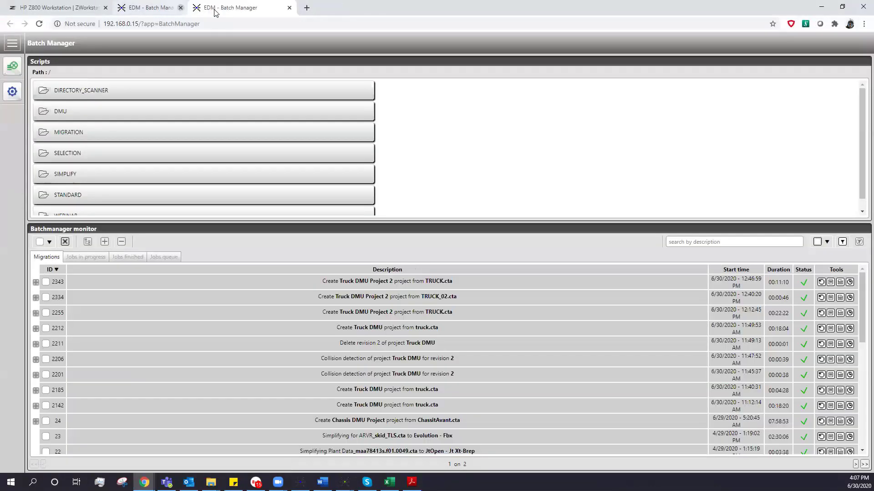
Close the duplicate Batch Manager browser tab, look over the script folders, and open the DMU application.
middle_click(214, 11)
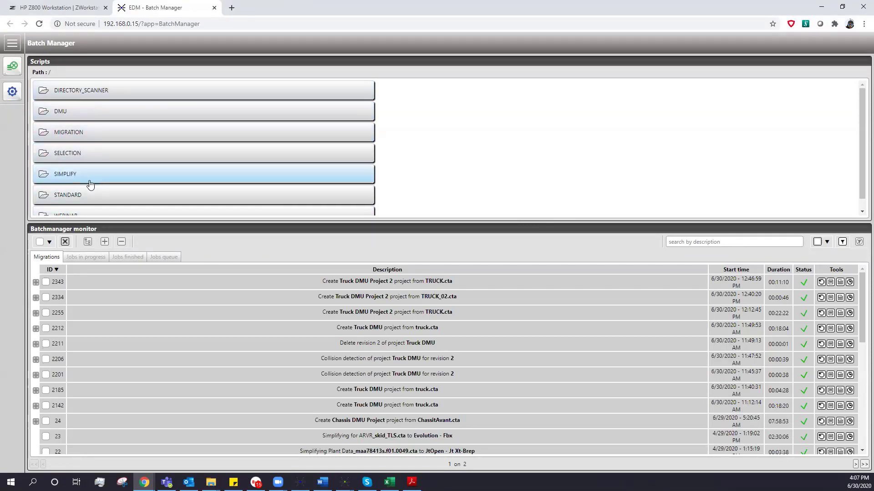
scroll(111, 174, "down", 1)
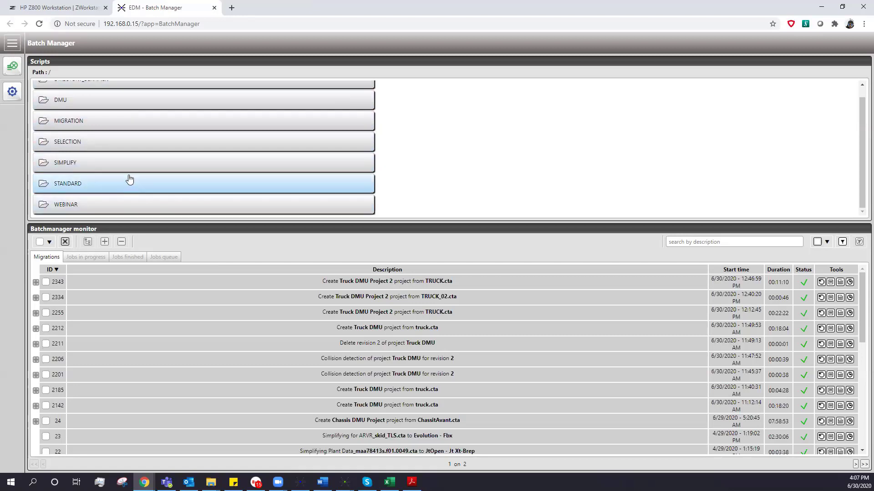
scroll(227, 138, "up", 1)
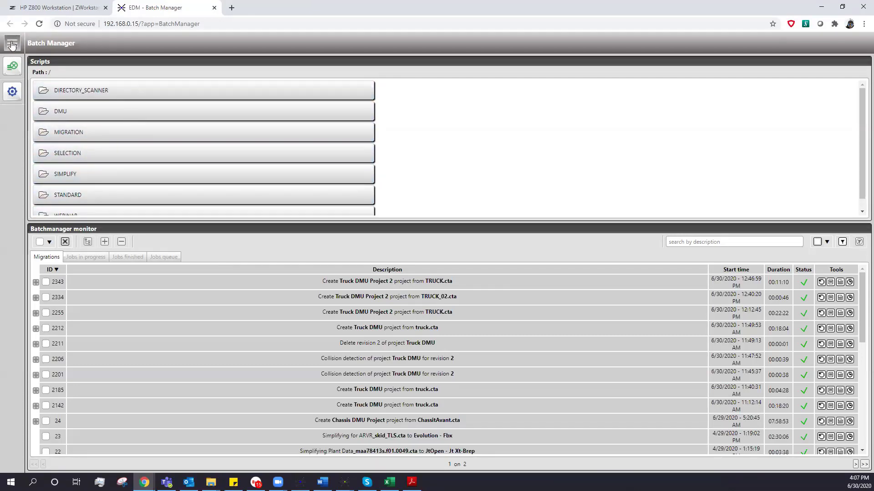
left_click(12, 44)
left_click(22, 62)
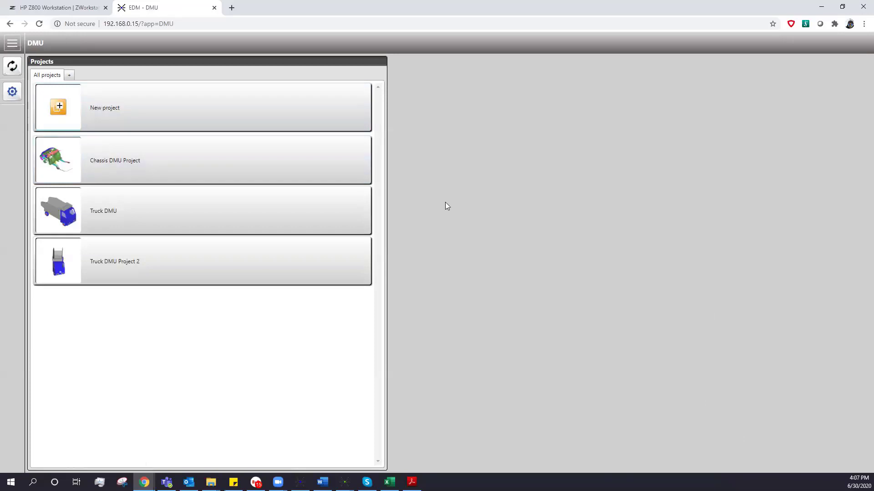
Open the new project form to review its computation and collision detection parameters, and return without creating a project.
left_click(150, 96)
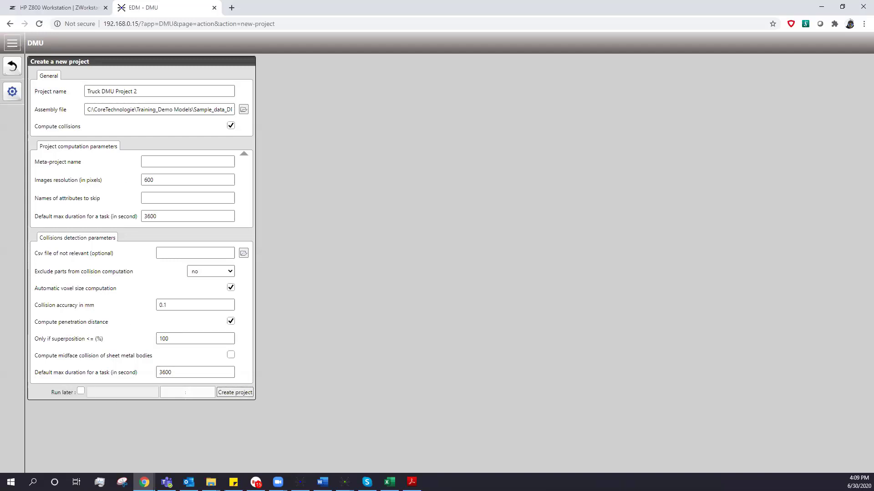
left_click(14, 66)
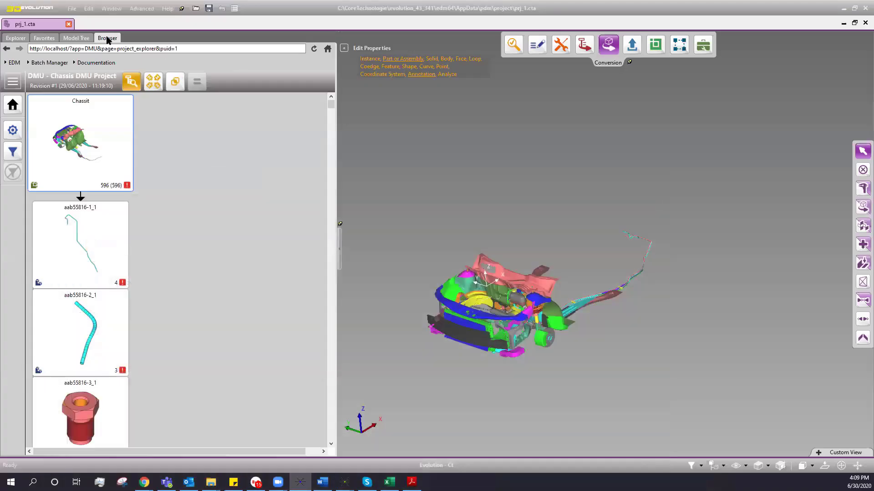
In 3D Evolution, open the Chassis DMU Project from the DMU project list.
left_click(14, 82)
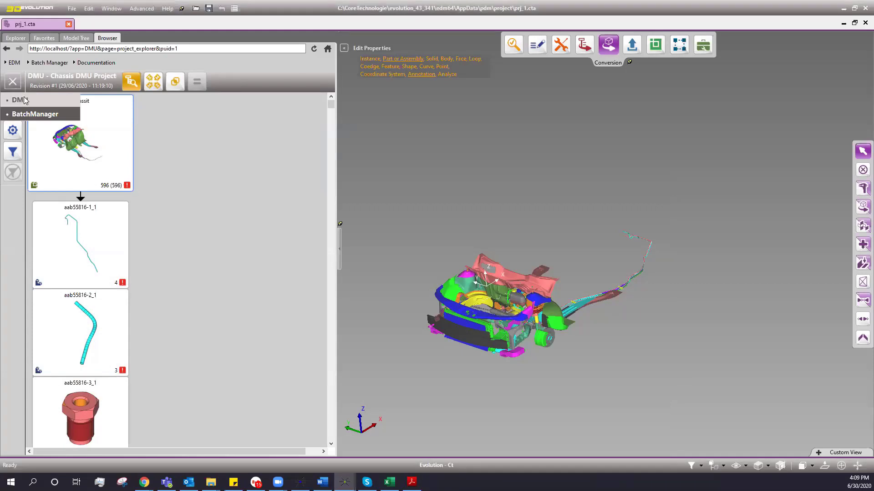
left_click(20, 101)
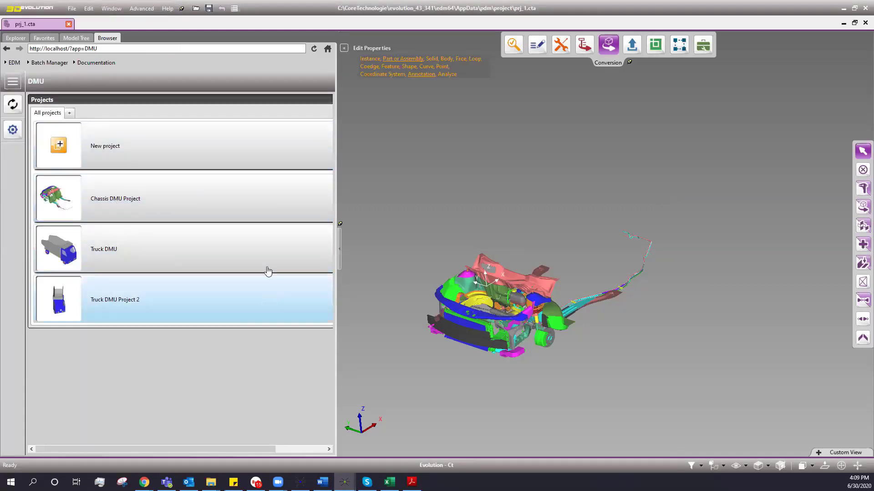
left_click(175, 199)
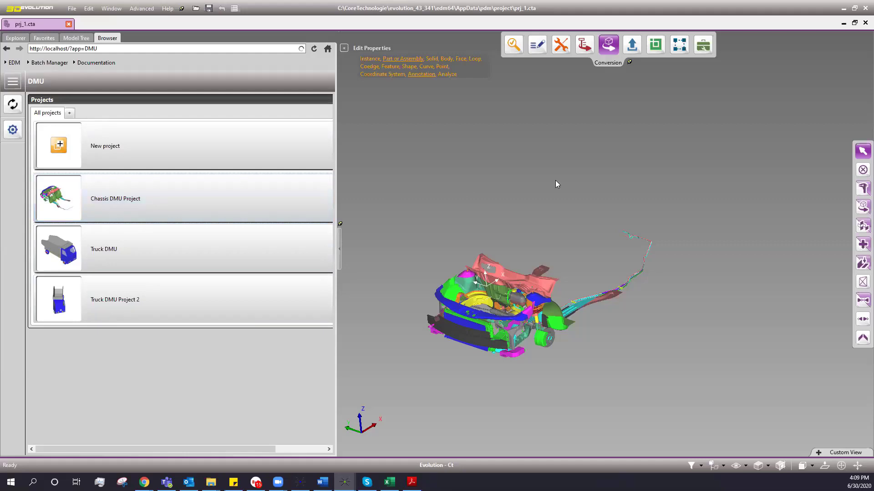
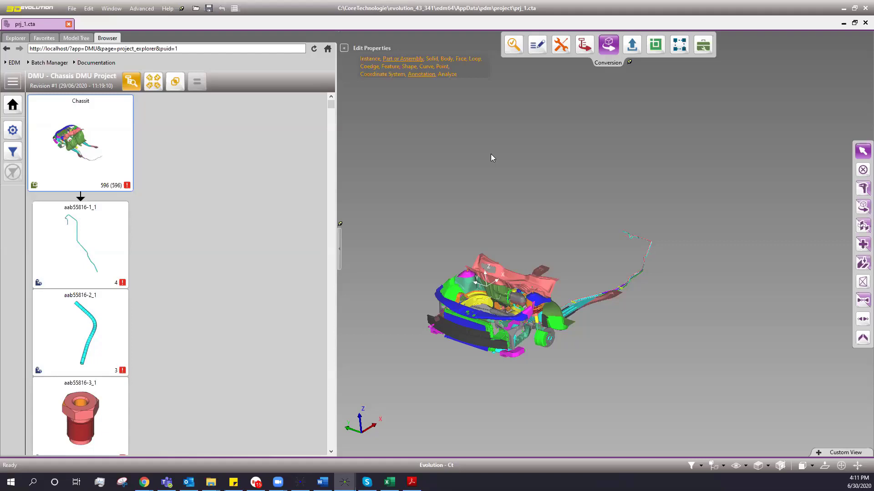
Load the Chassit assembly with its collision curves into the 3D view and inspect the front of the chassis.
scroll(538, 278, "up", 5)
mouse_move(538, 279)
middle_mouse_down()
mouse_move(496, 289)
mouse_move(511, 282)
middle_mouse_up()
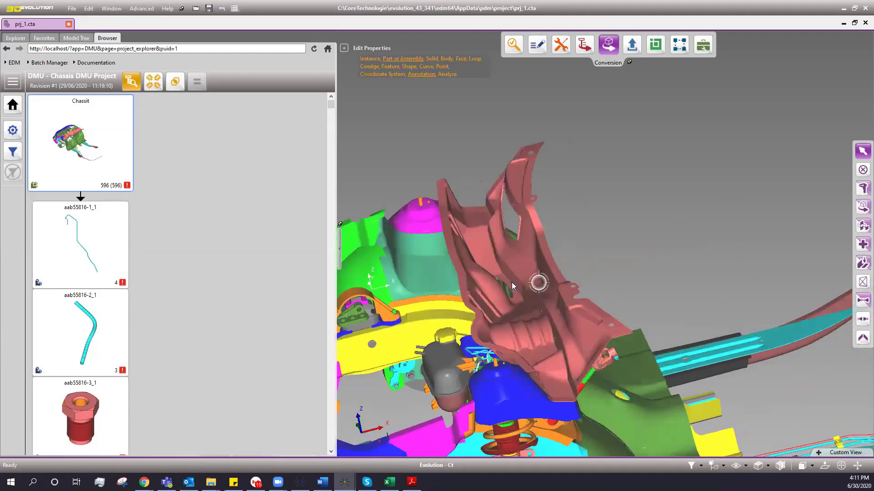
scroll(511, 283, "down", 5)
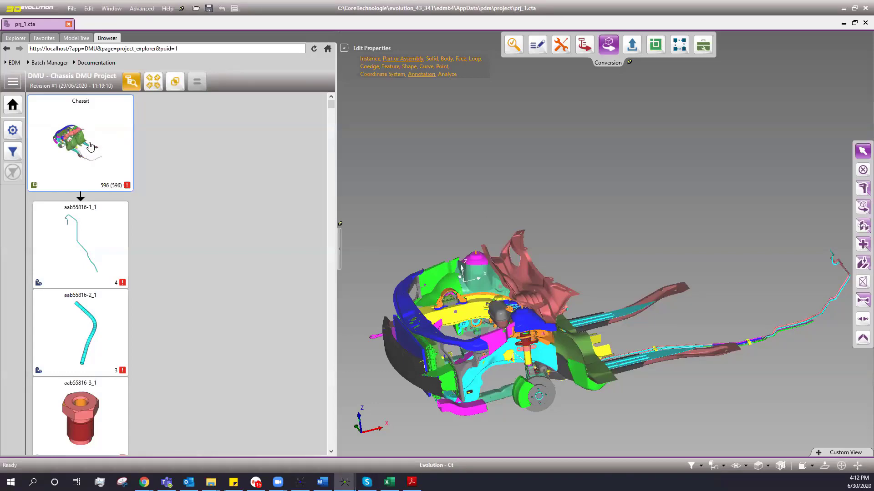
middle_click_drag(591, 203, 114, 148)
left_click_drag(114, 148, 549, 292)
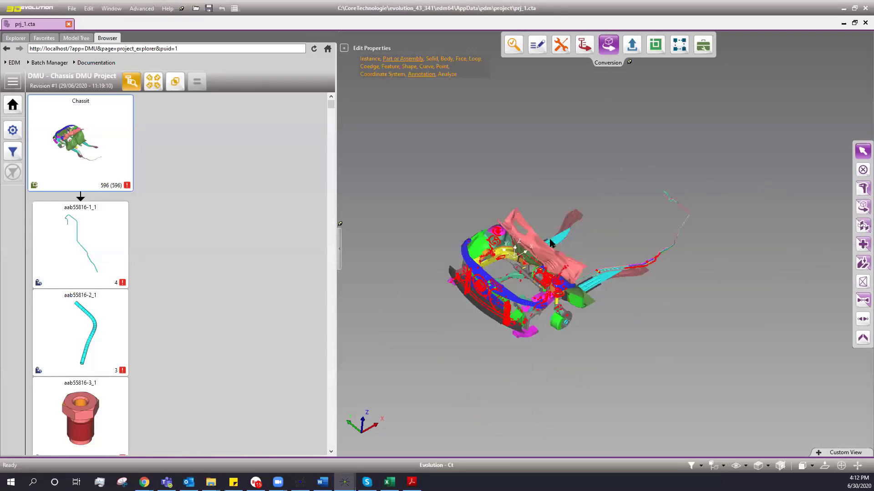
scroll(499, 306, "up", 5)
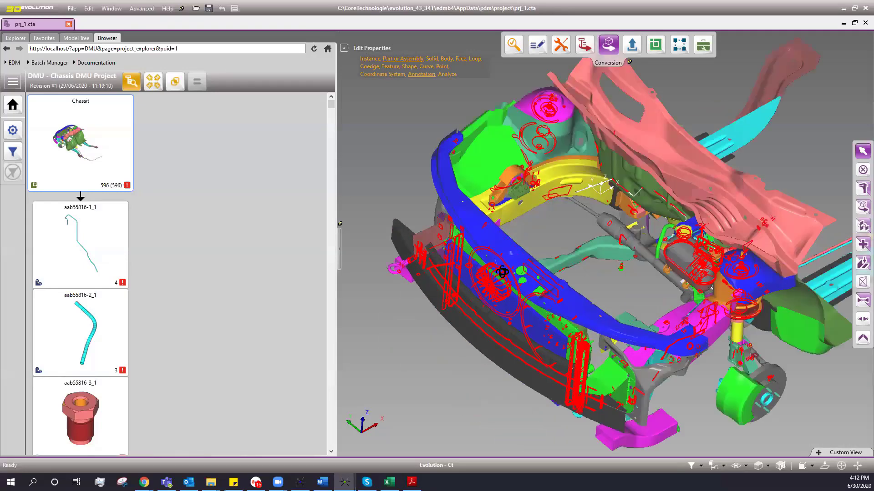
middle_click_drag(502, 253, 548, 162)
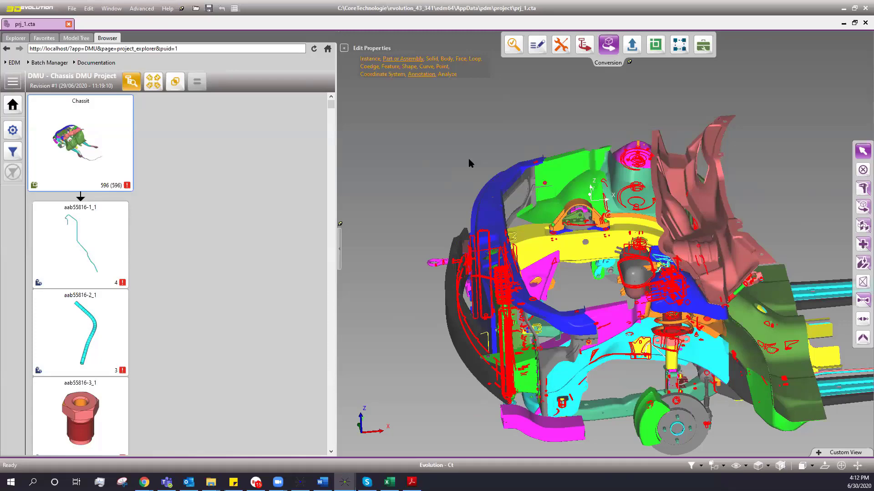
Locate the blue front crossmember in the DMU structure and show the attributes of aab46477-43_1.
left_click(492, 205)
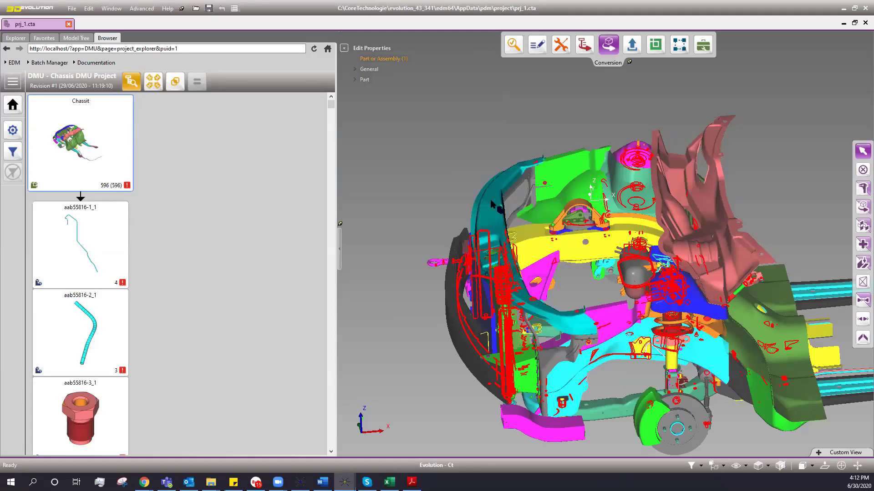
right_click(492, 205)
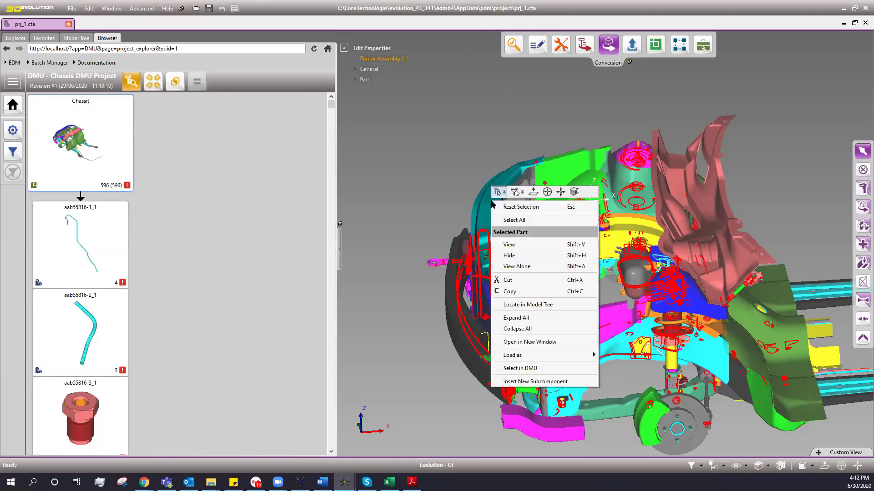
left_click(546, 368)
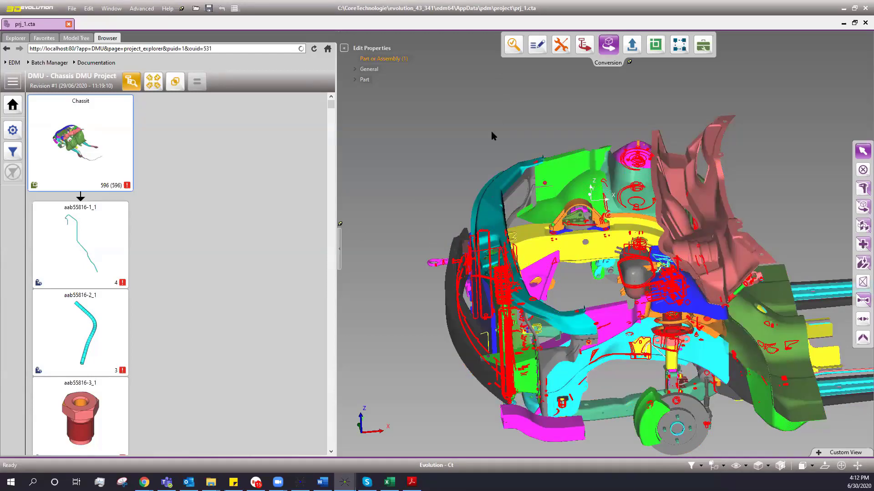
middle_click_drag(451, 143, 481, 150)
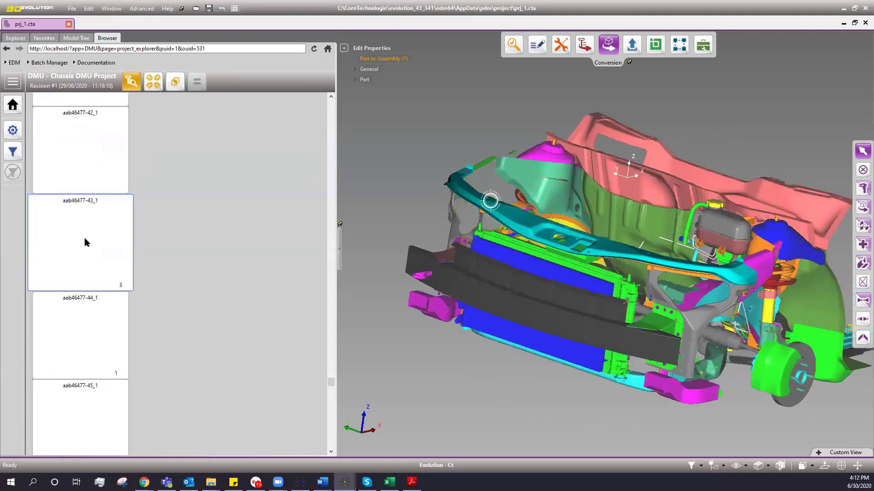
left_click(82, 241)
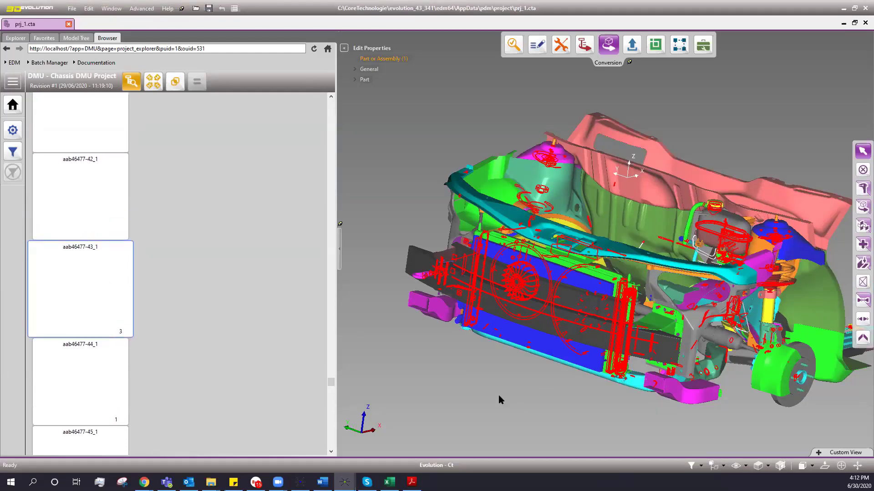
left_click(101, 297)
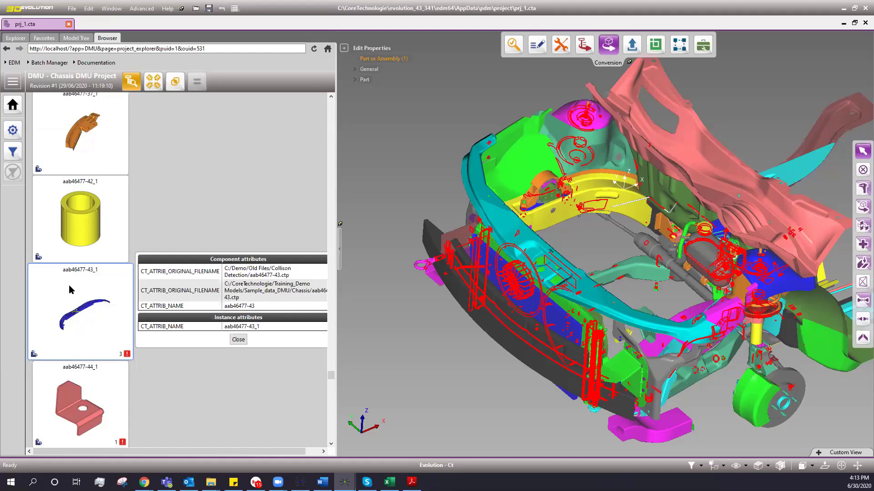
Load part aab46477-43_1 with only its colliding parts into the 3D view and look at it from the rear.
left_click_drag(84, 302, 678, 335)
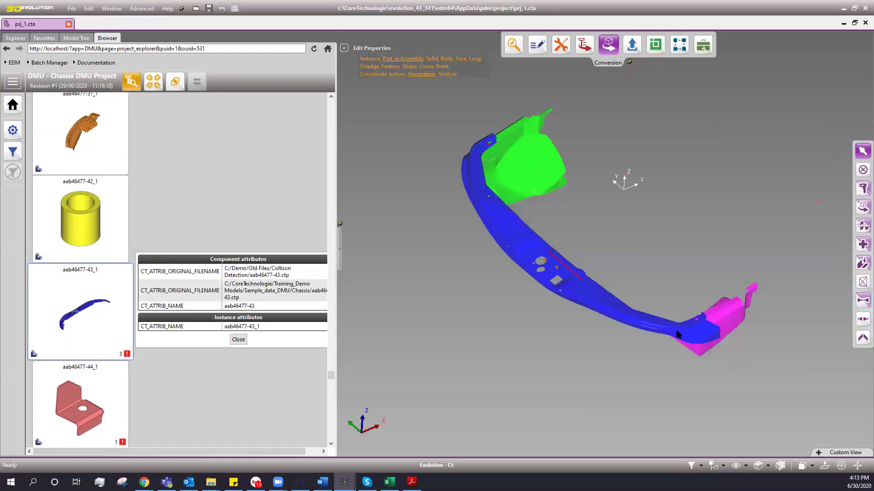
middle_click_drag(542, 344, 459, 342)
scroll(405, 249, "up", 6)
scroll(562, 240, "down", 6)
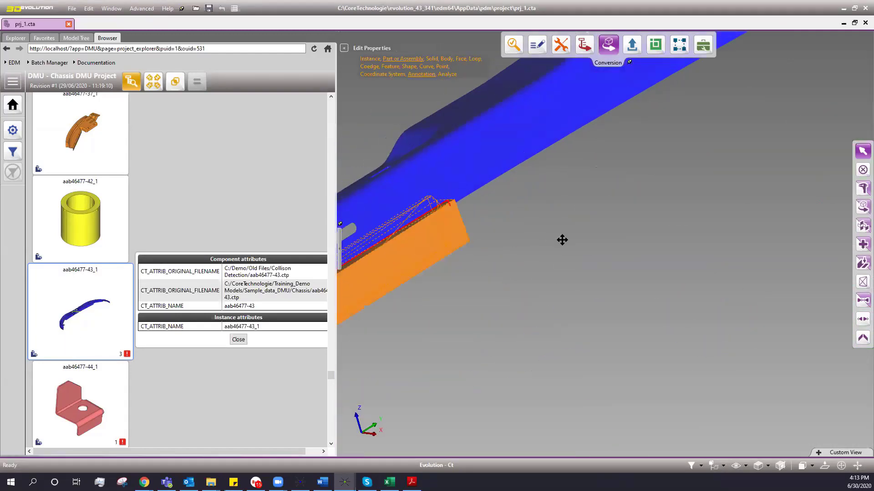
middle_click_drag(513, 279, 482, 319)
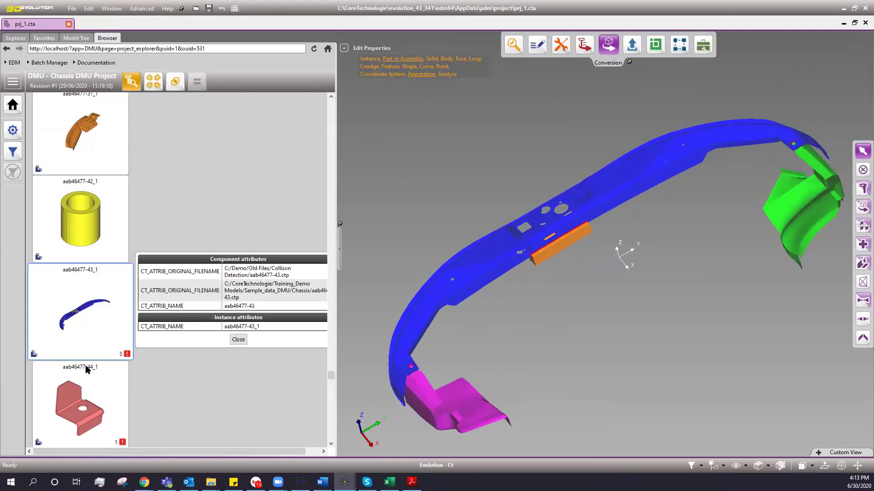
Examine up close where the blue crossmember collides with the orange bracket and the magenta side panel.
mouse_move(439, 395)
mouse_move(581, 235)
middle_mouse_down()
mouse_move(607, 247)
mouse_move(606, 205)
mouse_move(599, 248)
mouse_move(607, 273)
mouse_move(559, 252)
mouse_move(538, 205)
mouse_move(546, 196)
mouse_move(612, 202)
mouse_move(588, 197)
mouse_move(556, 216)
middle_mouse_up()
scroll(546, 250, "up", 5)
scroll(537, 252, "down", 6)
scroll(531, 286, "up", 4)
middle_click_drag(493, 289, 561, 332)
scroll(561, 331, "down", 4)
scroll(462, 319, "up", 4)
scroll(463, 319, "up", 3)
mouse_move(493, 319)
middle_mouse_down()
mouse_move(454, 327)
mouse_move(433, 321)
mouse_move(425, 306)
mouse_move(560, 328)
middle_mouse_up()
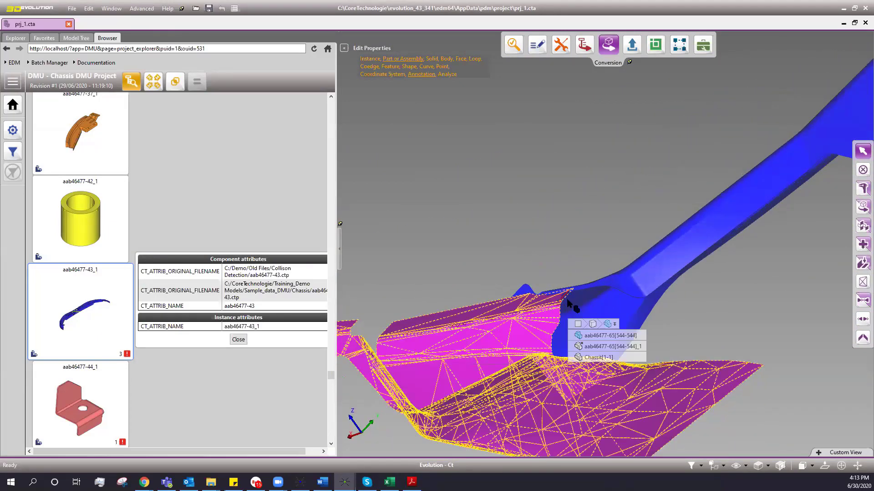
scroll(552, 273, "up", 6)
middle_click_drag(547, 278, 601, 299)
scroll(602, 299, "down", 8)
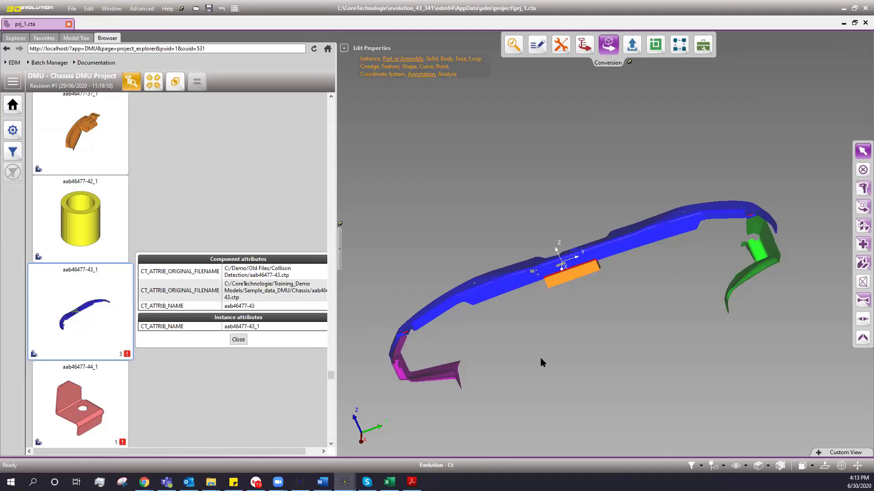
middle_click_drag(542, 357, 545, 353)
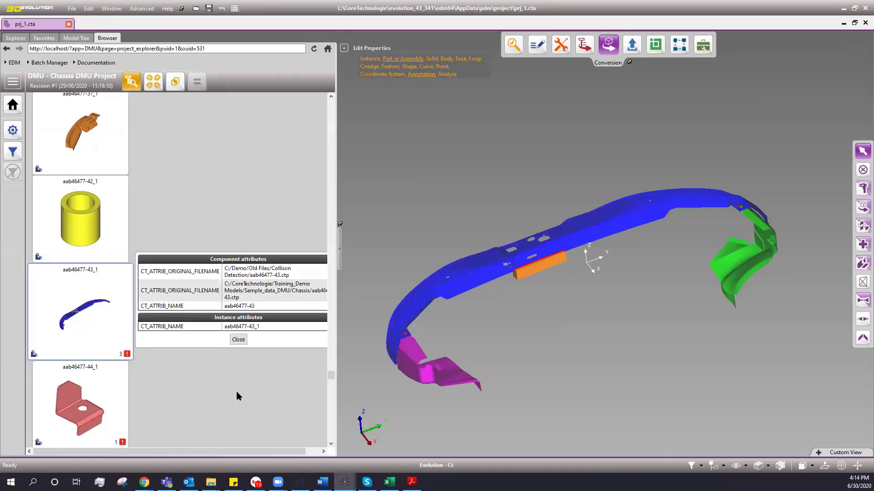
Reload the complete Chassit assembly from the DMU structure into the 3D view.
scroll(197, 248, "up", 10)
scroll(224, 302, "up", 10)
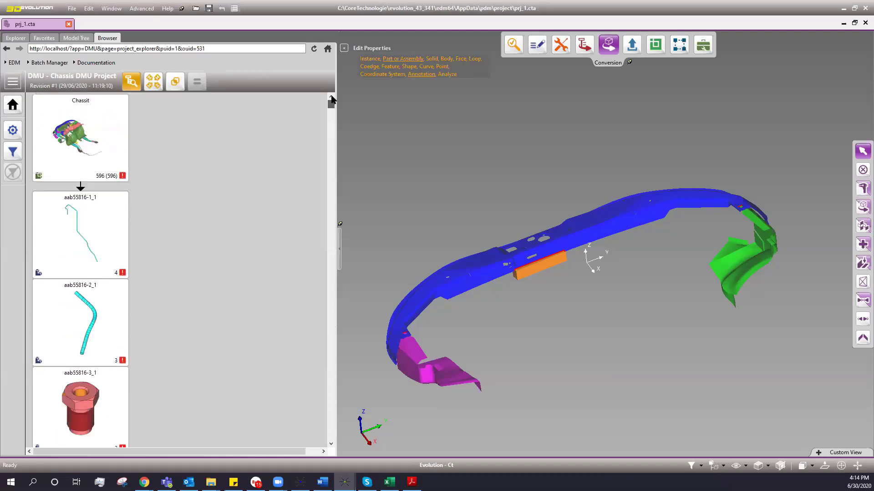
left_click_drag(75, 136, 557, 357)
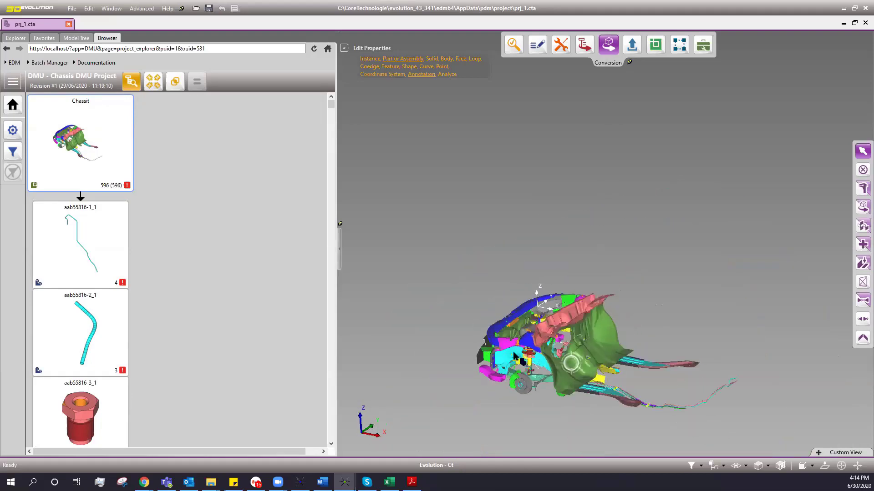
left_click_drag(68, 137, 466, 192)
middle_click_drag(530, 283, 523, 285)
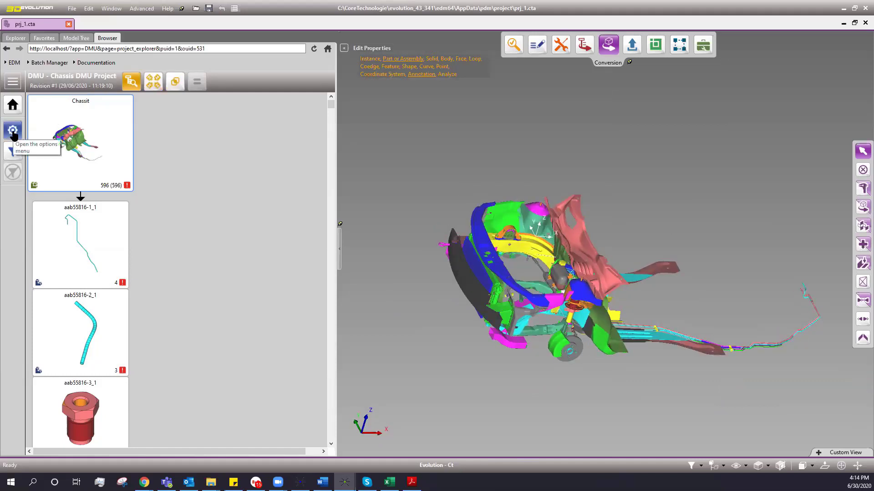
Review the available name and collision filters without applying them, and open the project management options.
left_click(15, 155)
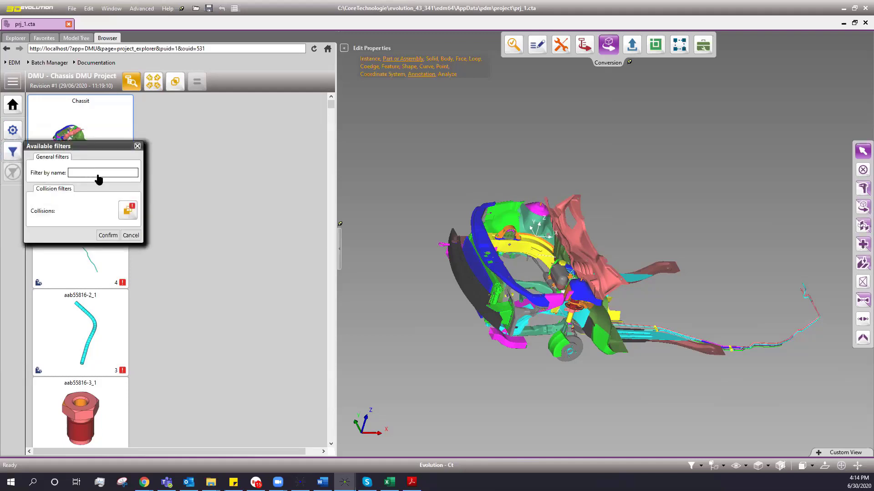
left_click(131, 212)
left_click(137, 147)
left_click(153, 81)
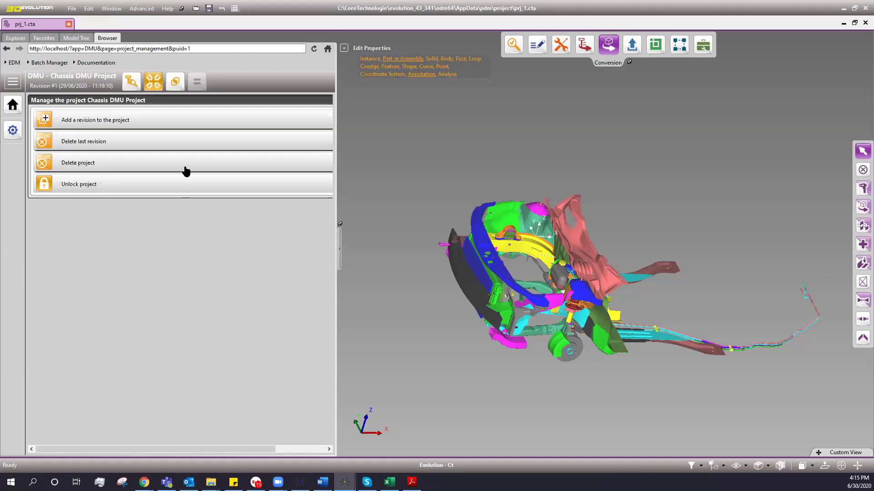
Open the project's collision report and browse the colliding part pairs with their quantifier values.
left_click(174, 82)
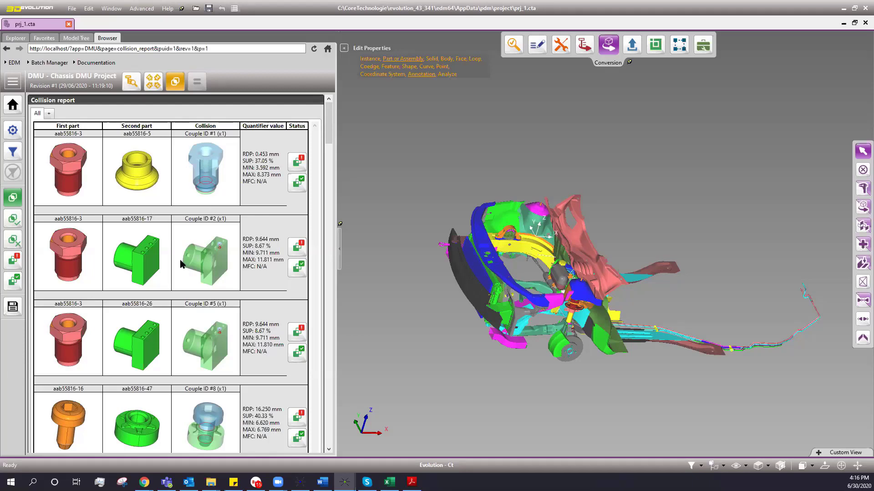
scroll(185, 244, "down", 1)
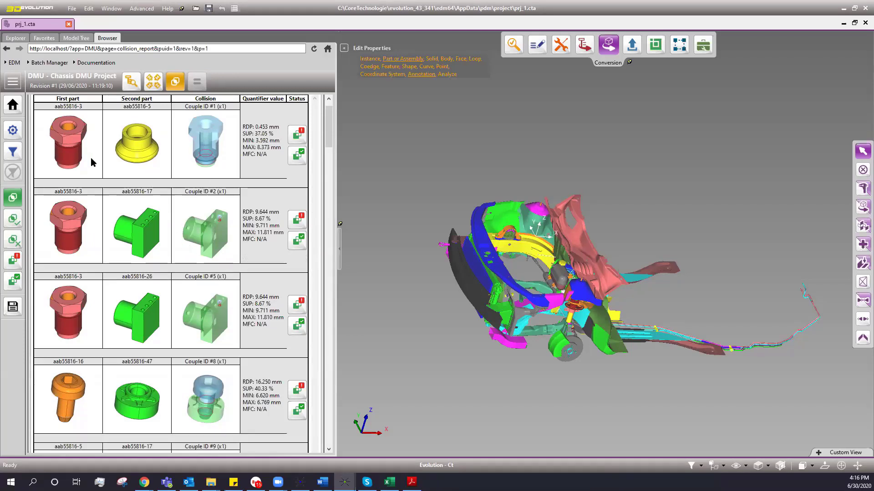
scroll(126, 267, "down", 10)
scroll(127, 267, "down", 15)
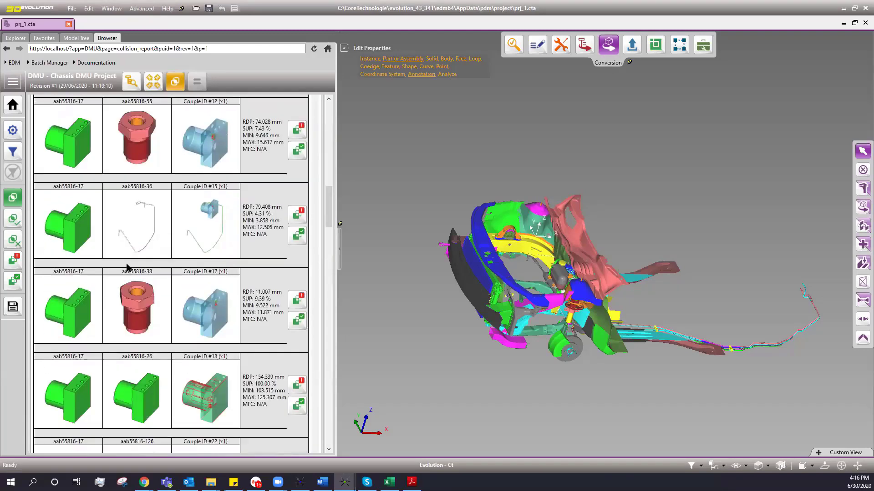
Find the coil spring aab55816-13 in the collision report and show it with its colliding parts in the 3D view.
scroll(133, 264, "down", 15)
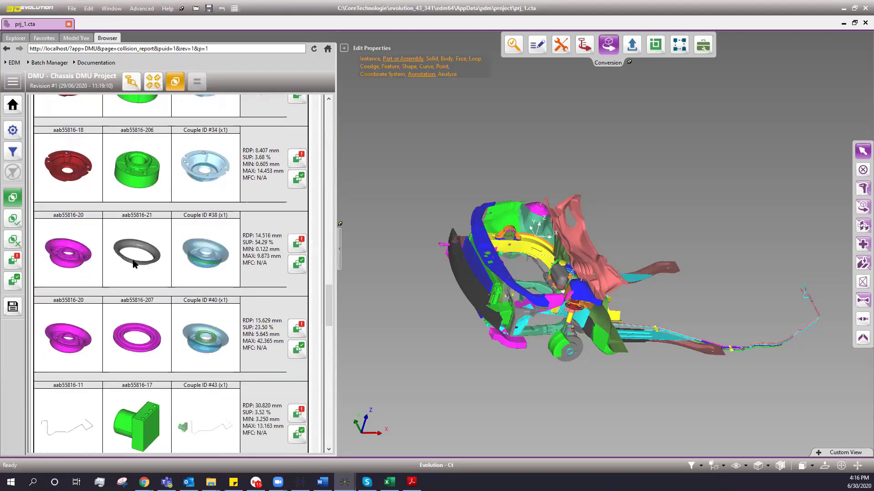
scroll(134, 264, "down", 3)
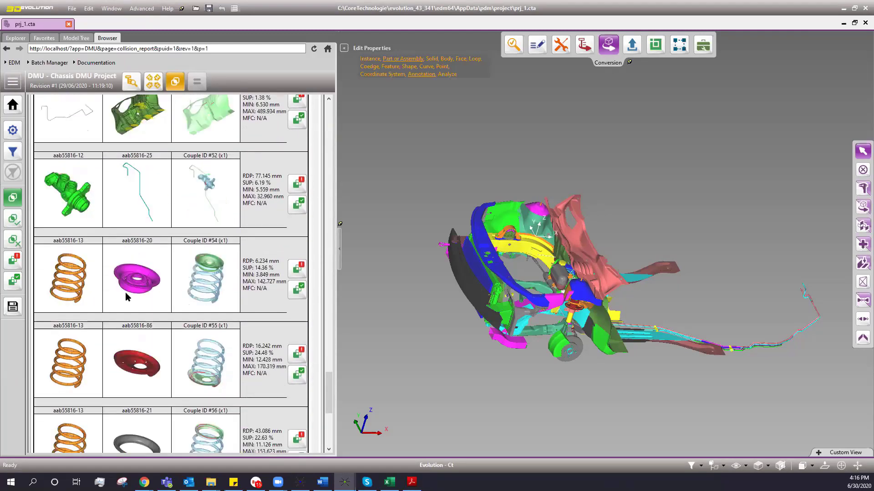
right_click(82, 280)
left_click(51, 218)
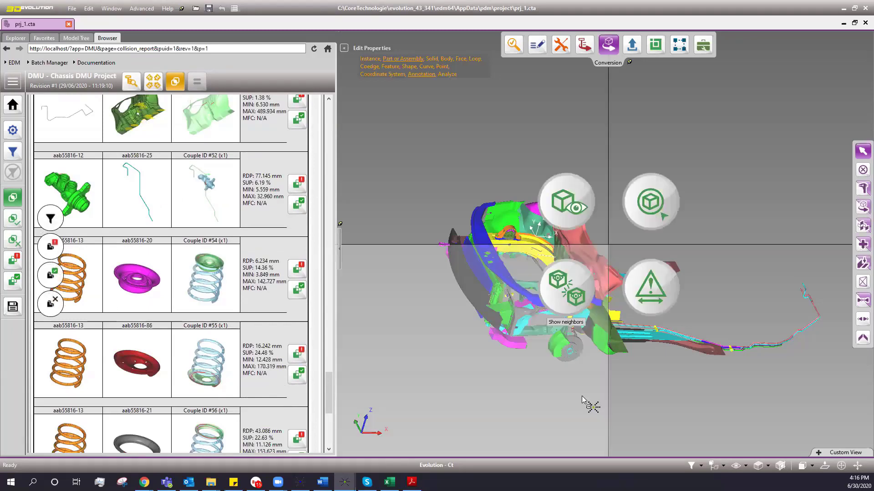
left_click(689, 374)
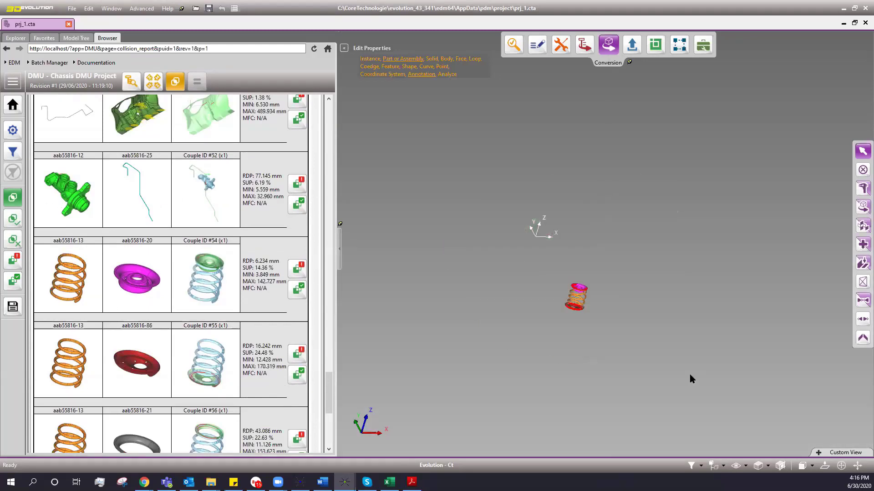
Inspect the coil spring's collisions in 3D and set Couple IDs #54, #55 and #56 as not relevant.
scroll(579, 302, "up", 5)
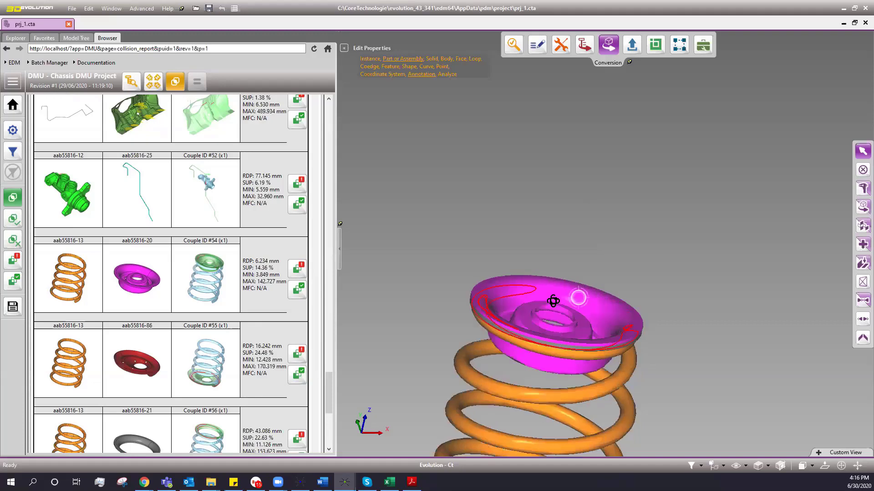
middle_click_drag(534, 289, 503, 275)
scroll(509, 319, "down", 3)
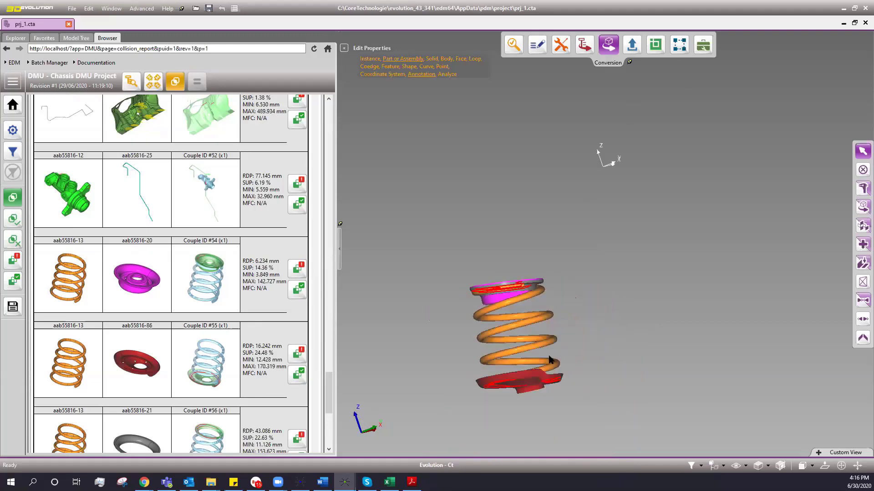
scroll(507, 385, "up", 5)
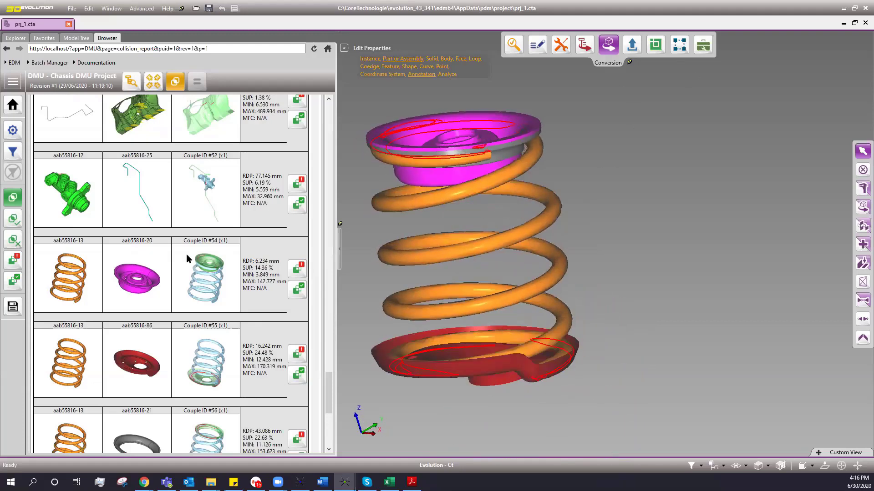
middle_click_drag(621, 375, 657, 382)
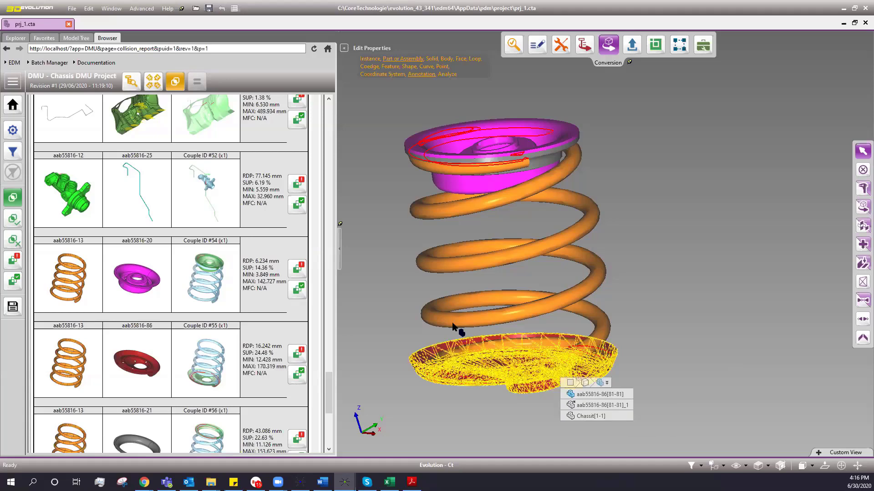
middle_click_drag(642, 283, 669, 275)
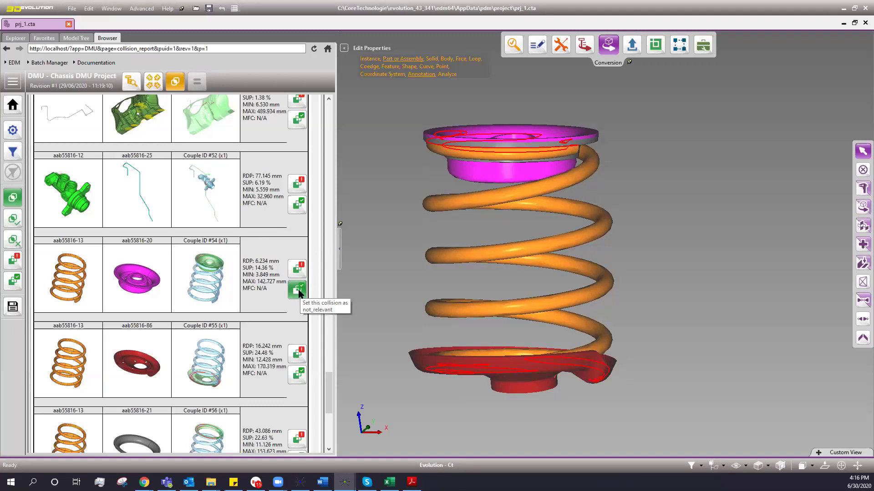
left_click(298, 290)
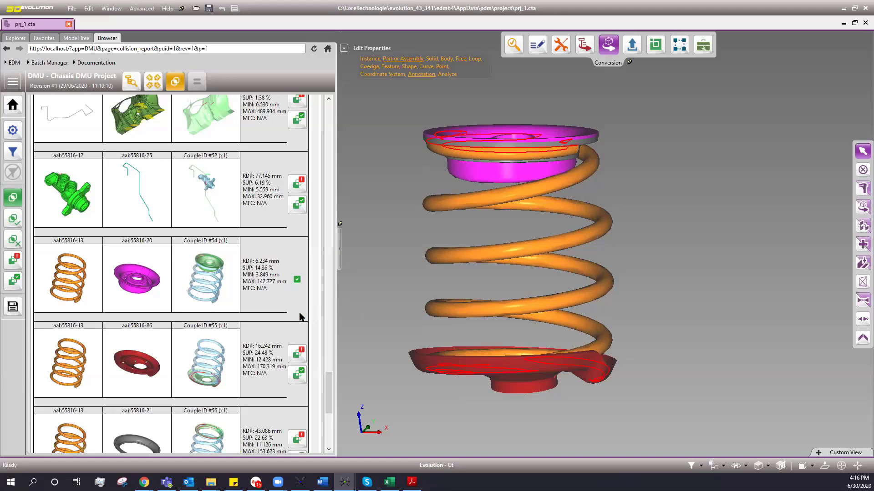
left_click(297, 376)
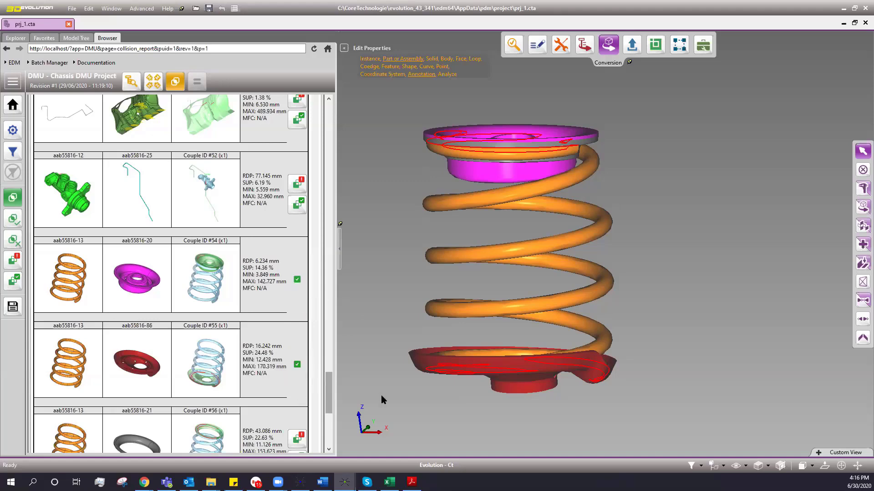
scroll(230, 401, "down", 3)
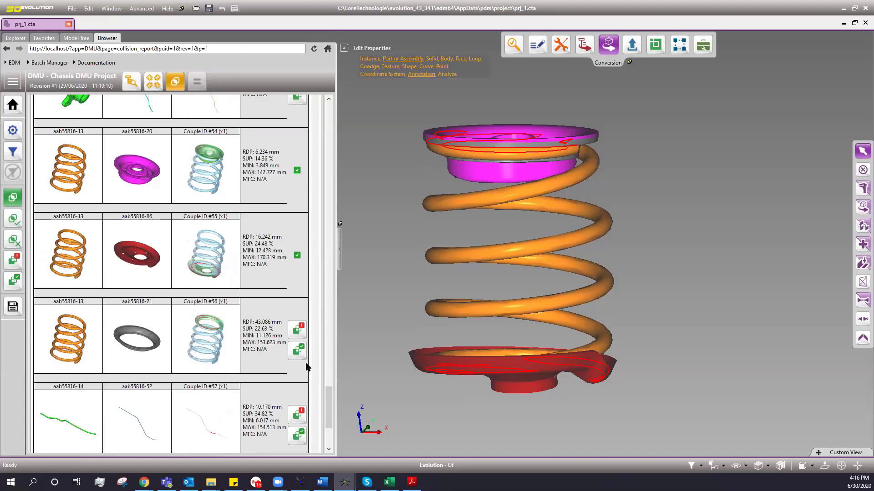
left_click(298, 350)
scroll(228, 323, "down", 2)
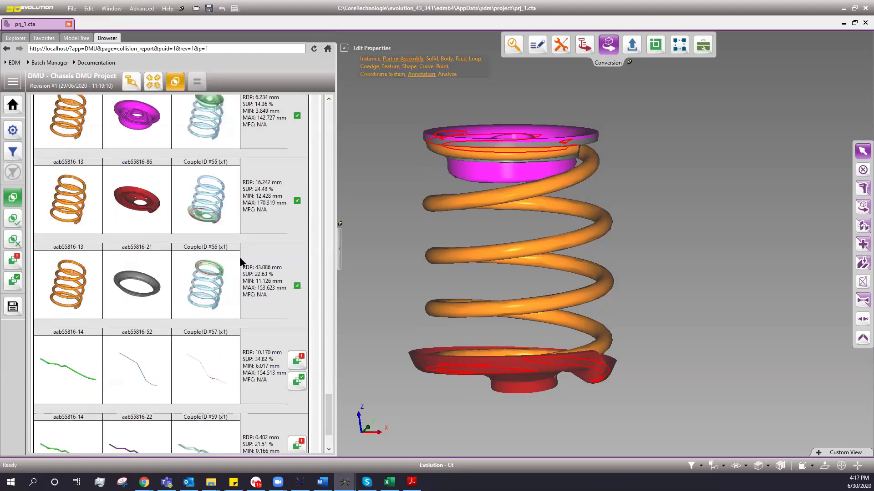
Show pipe aab55816-14 with its colliding pipes in the 3D view and set collision Couple ID #57 as relevant.
scroll(273, 352, "down", 3)
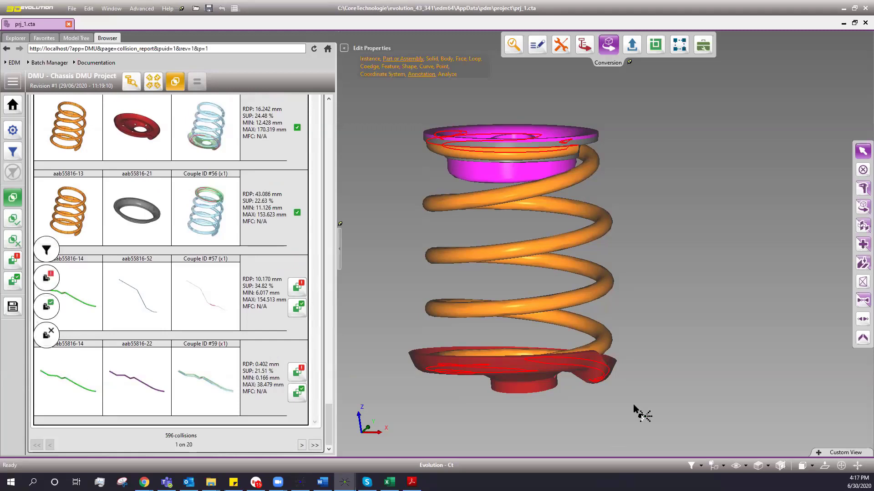
left_click(661, 372)
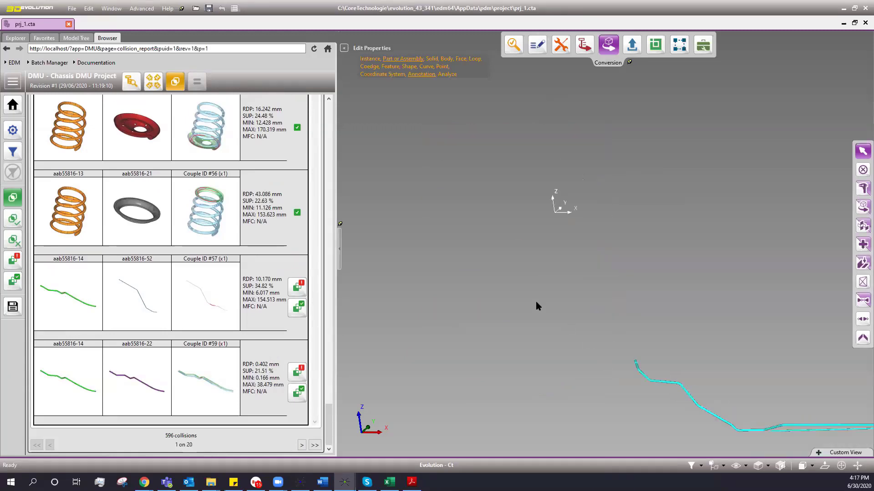
scroll(587, 366, "up", 3)
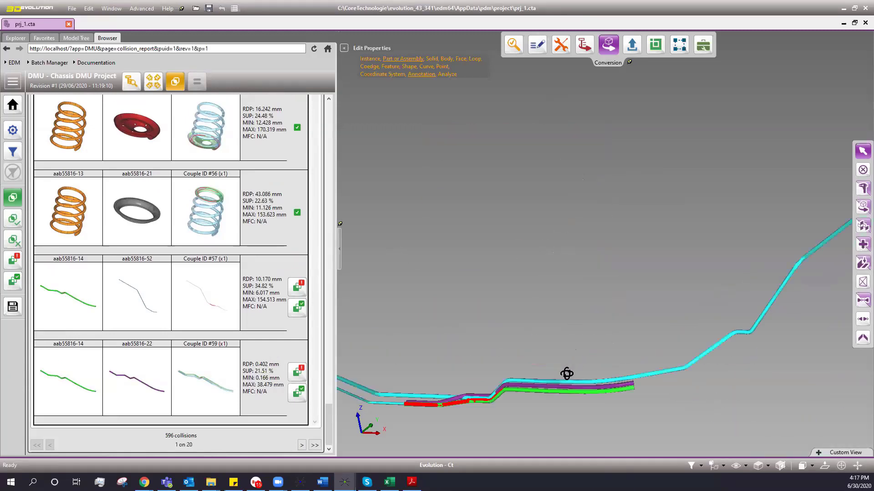
scroll(451, 407, "up", 3)
scroll(474, 393, "down", 4)
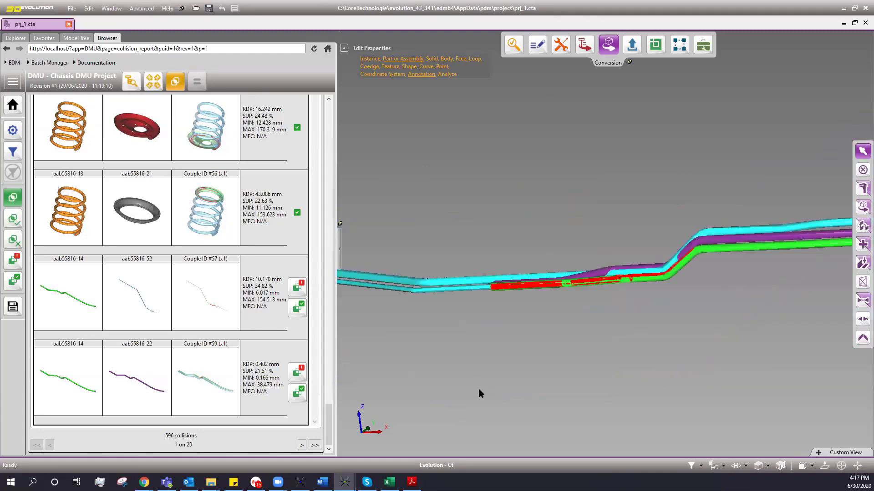
scroll(607, 335, "up", 3)
scroll(609, 338, "up", 5)
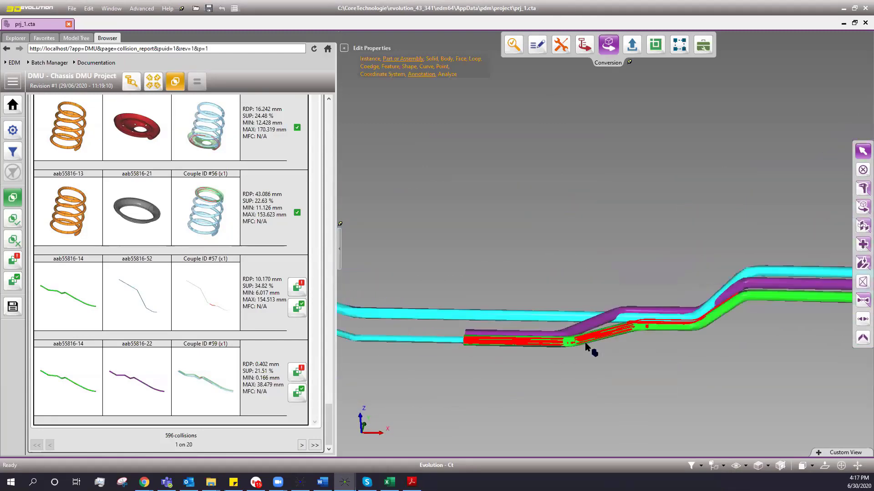
mouse_move(517, 356)
middle_mouse_down()
mouse_move(505, 351)
mouse_move(554, 382)
mouse_move(545, 396)
mouse_move(553, 409)
mouse_move(535, 396)
middle_mouse_up()
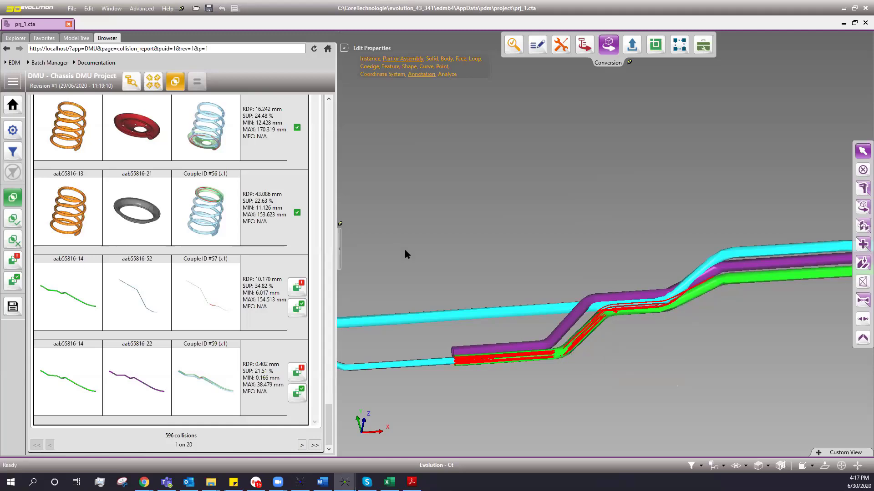
middle_click_drag(406, 253, 431, 252)
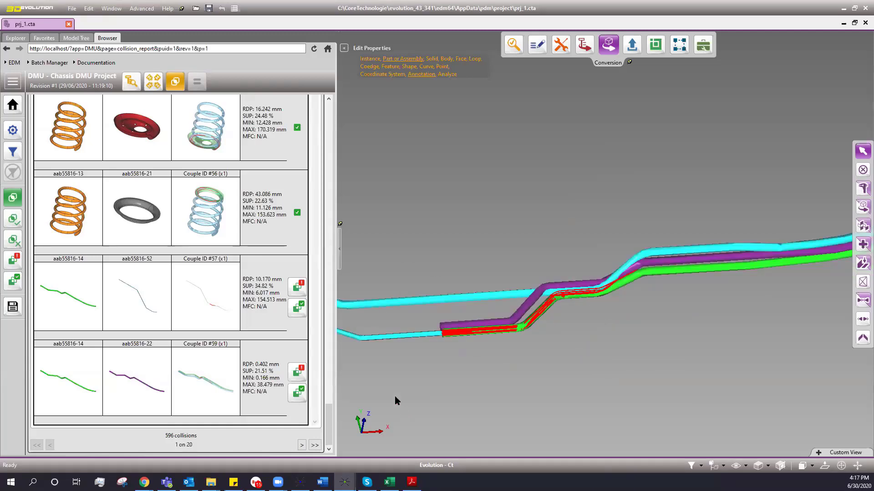
left_click(298, 286)
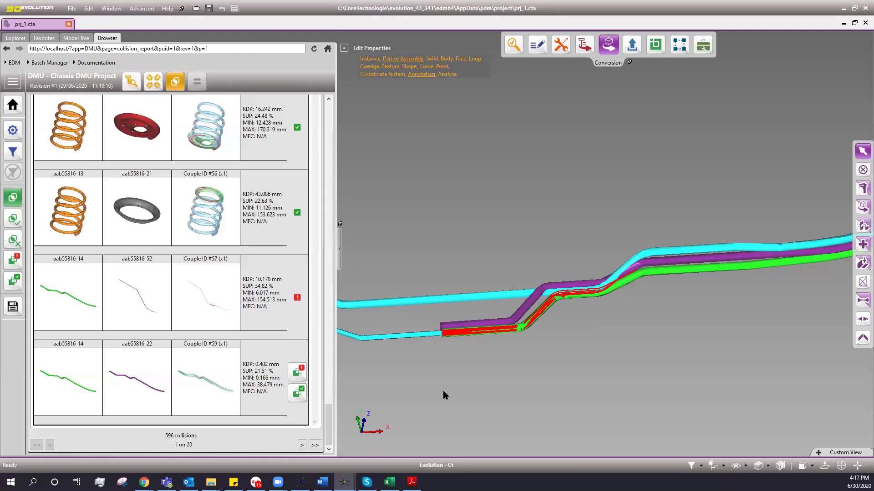
Browse the colliding part pairs on the second page of the collision report.
left_click(301, 445)
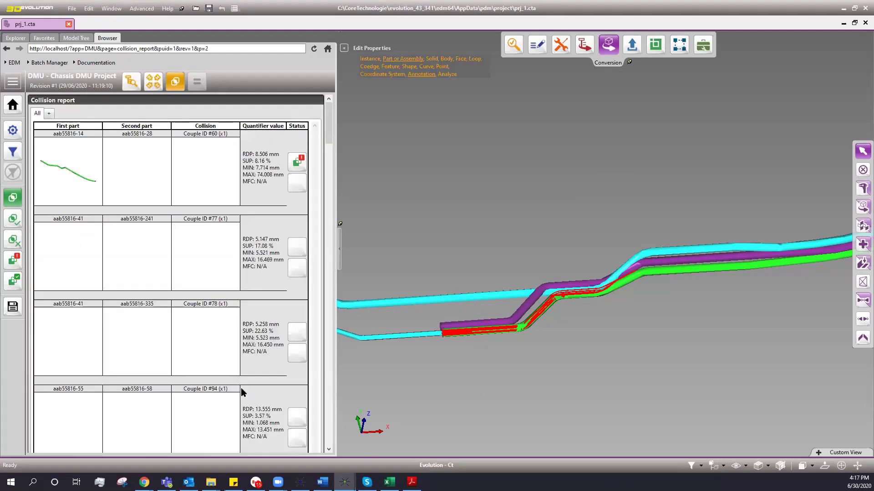
scroll(187, 189, "down", 7)
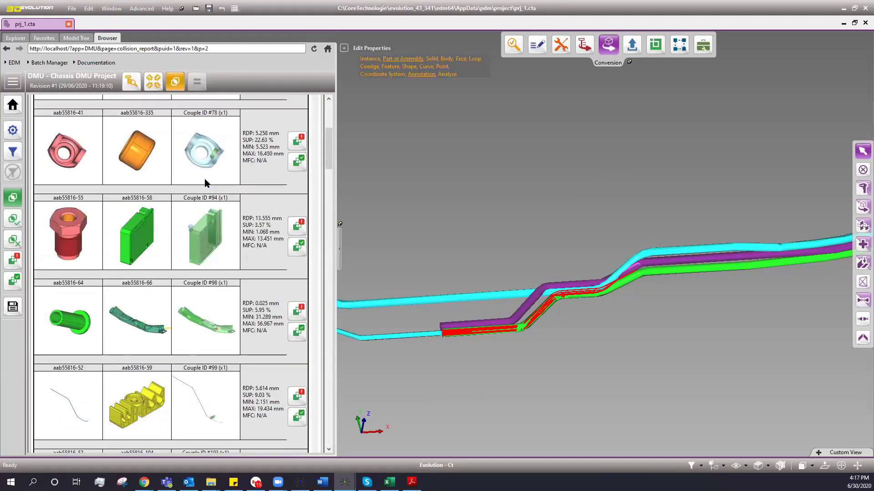
scroll(205, 183, "down", 2)
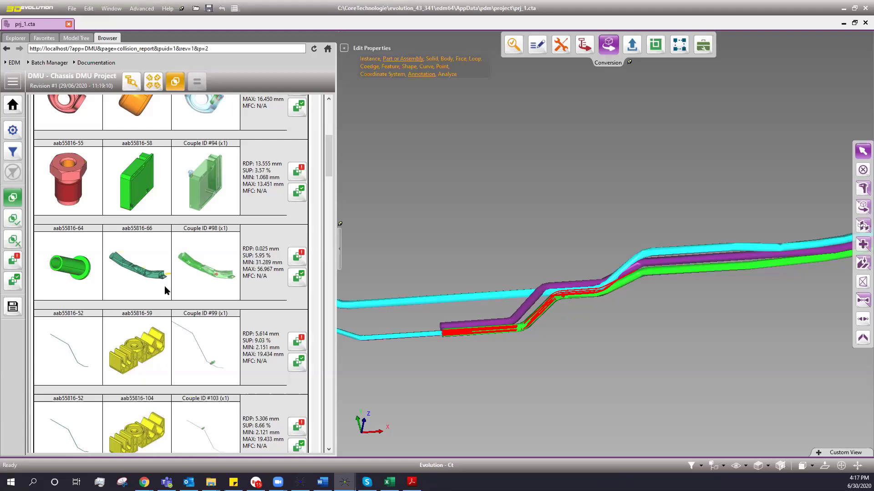
Review the collision report filtered in turn by analyzed, not analyzed, relevant and not relevant collisions.
left_click(14, 222)
scroll(173, 221, "down", 1)
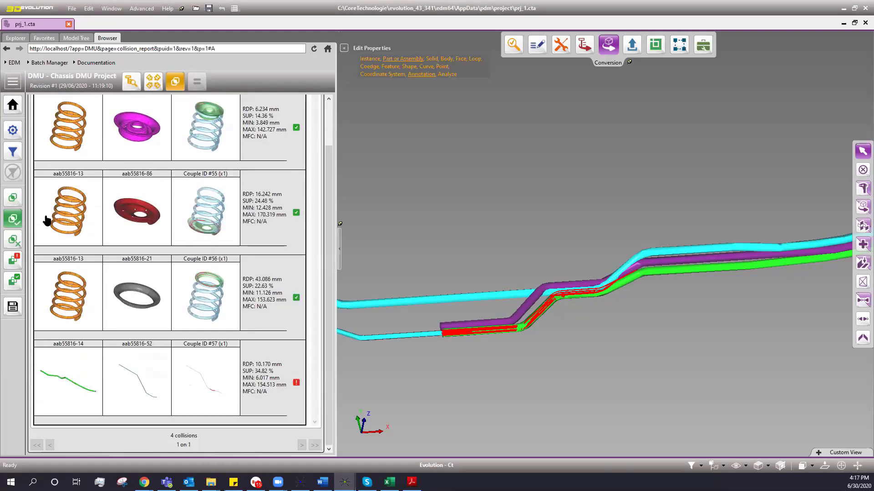
left_click(14, 239)
scroll(202, 228, "down", 1)
scroll(199, 222, "down", 7)
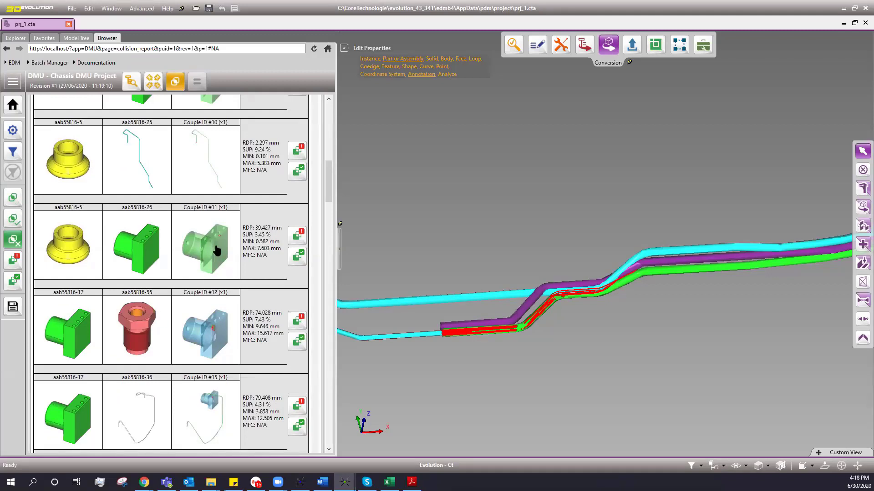
scroll(196, 291, "down", 1)
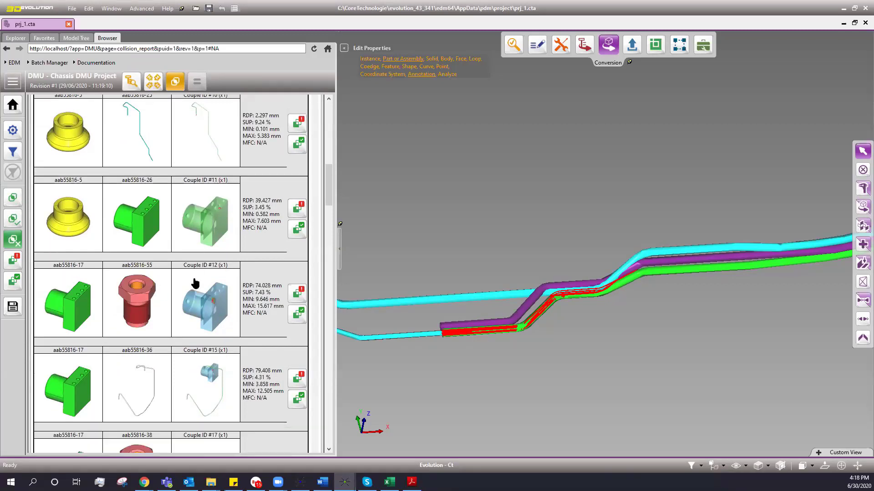
left_click(14, 260)
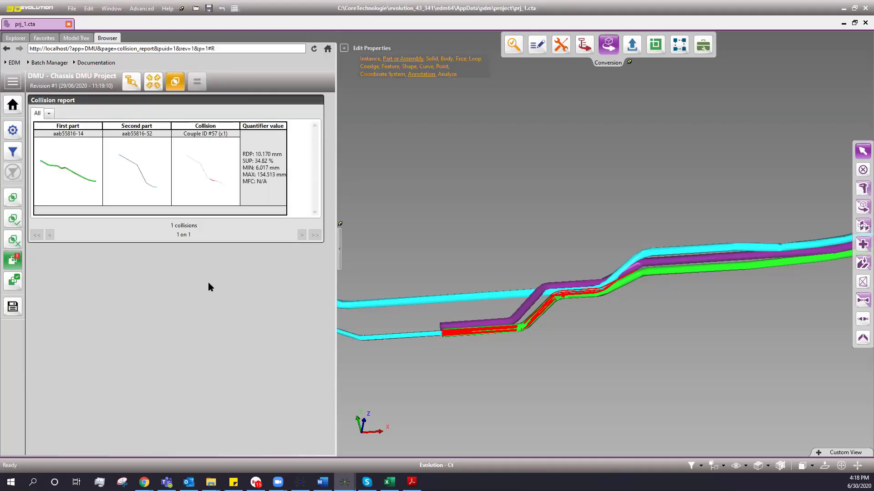
left_click(12, 280)
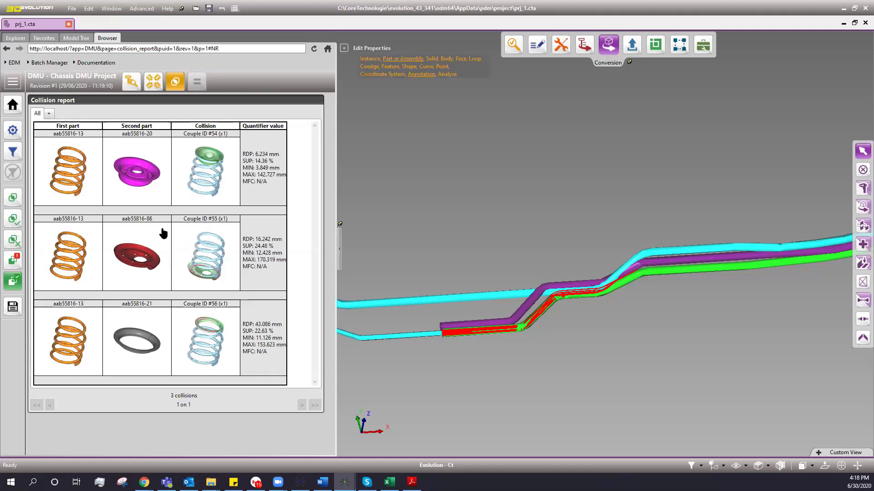
Close the prj_1.cta model and open Truck DMU Project 2 from the DMU project list.
left_click(68, 24)
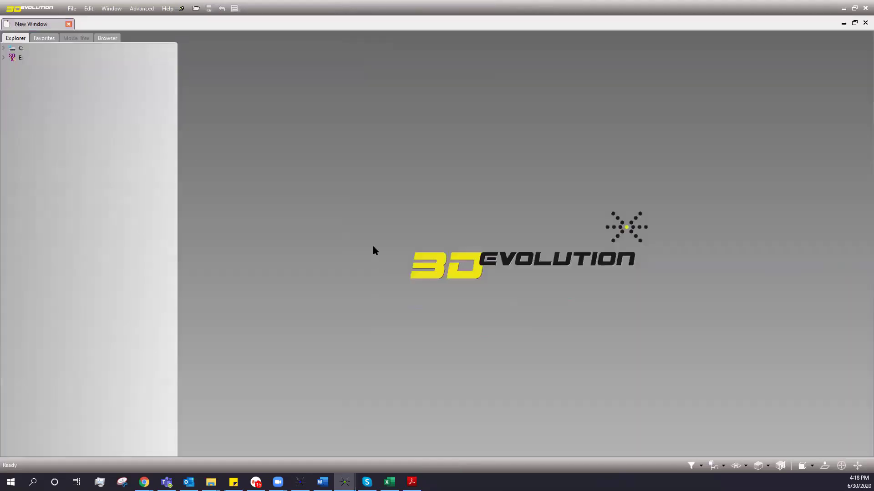
left_click(108, 38)
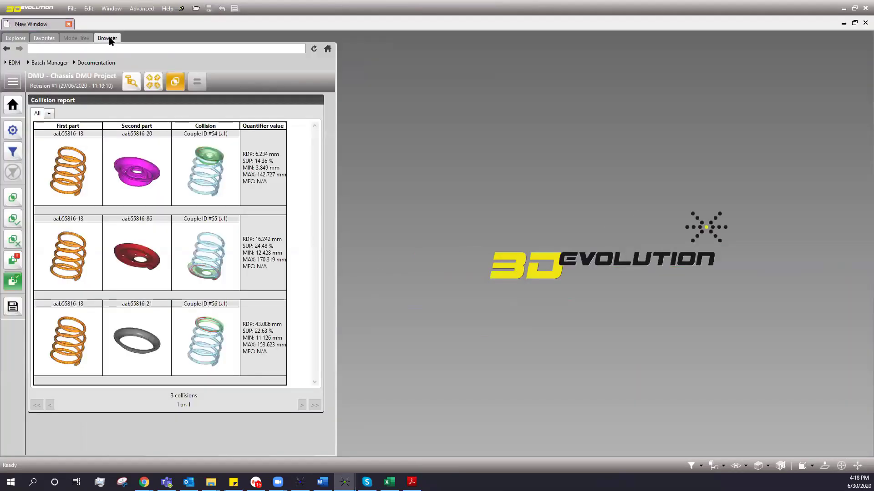
left_click(12, 82)
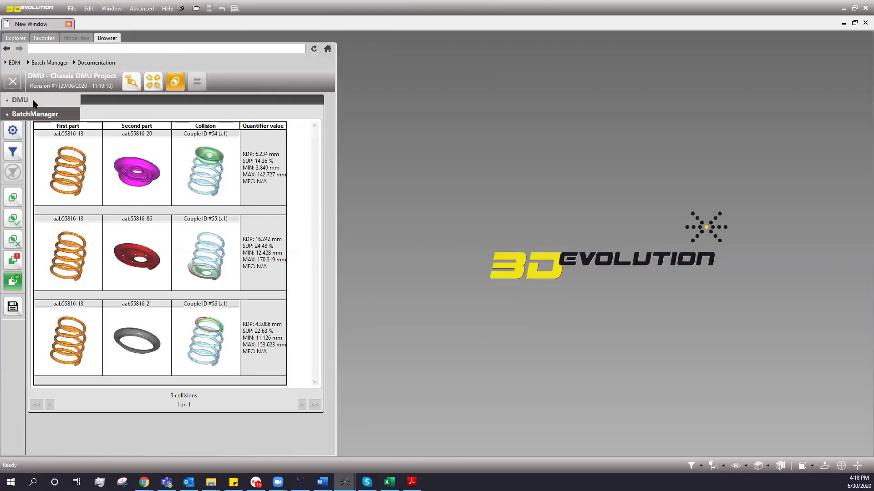
left_click(30, 101)
left_click(123, 314)
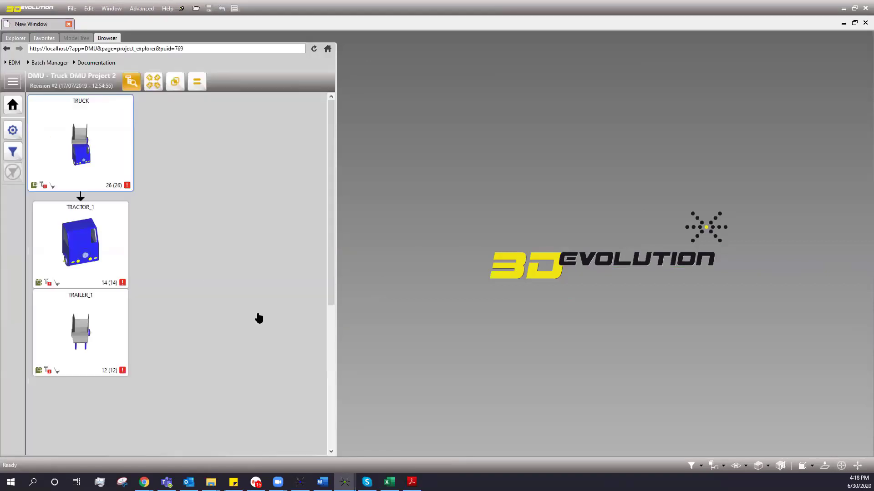
Load the complete TRUCK assembly into the 3D view and turn it to show the cab and trailer.
left_click(51, 147)
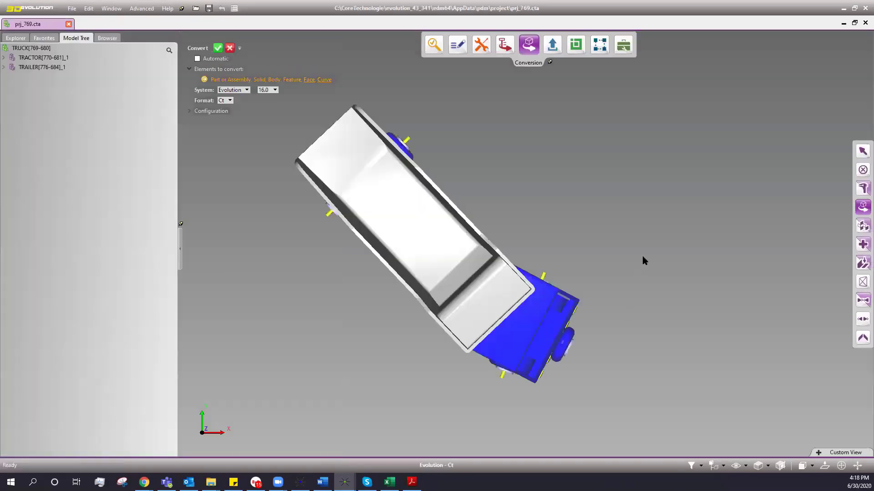
middle_click_drag(642, 256, 554, 201)
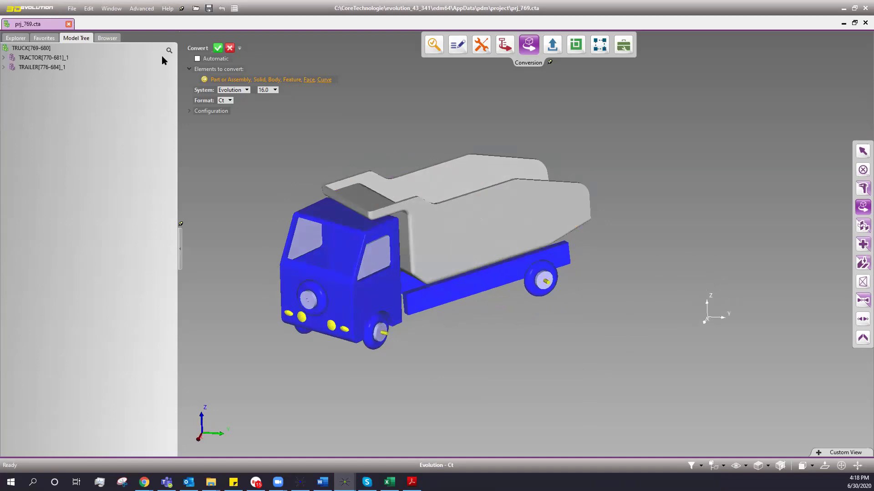
Expand the tractor and its cabin in the project structure and examine the modification and collision markers on their child parts.
left_click(107, 38)
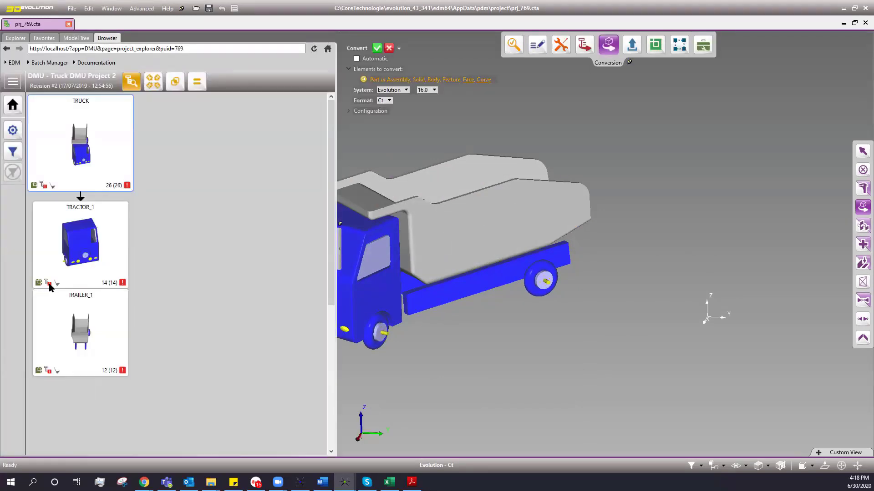
mouse_move(49, 286)
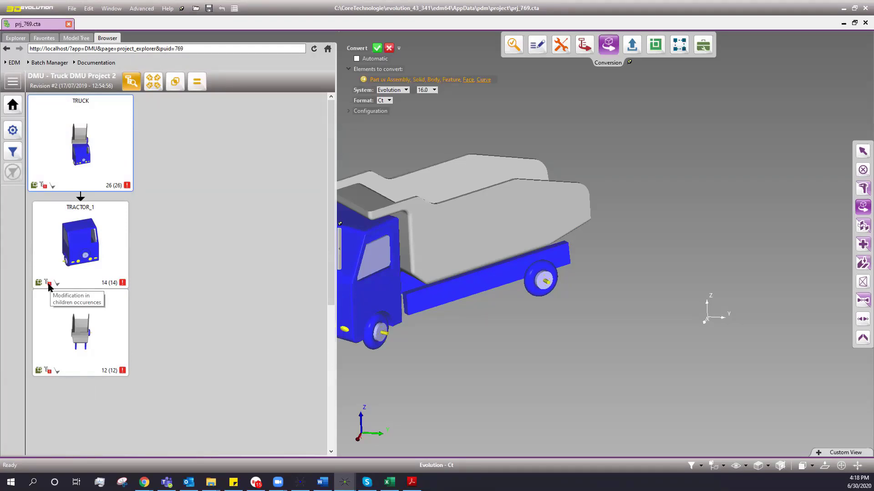
left_click(83, 263)
left_click(126, 287)
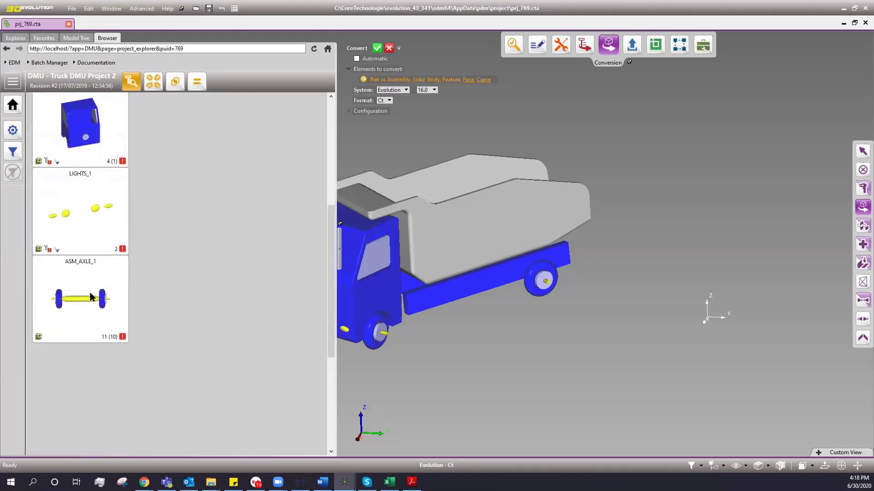
scroll(86, 206, "down", 6)
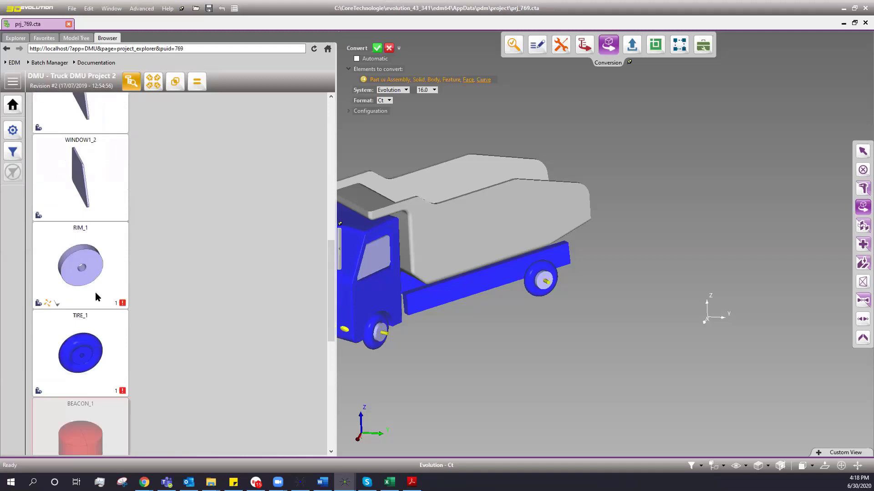
scroll(100, 286, "up", 6)
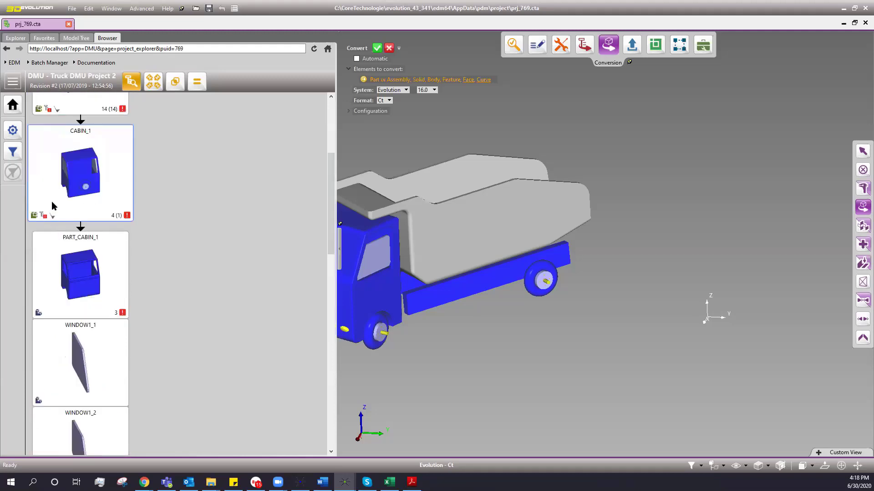
scroll(52, 205, "down", 6)
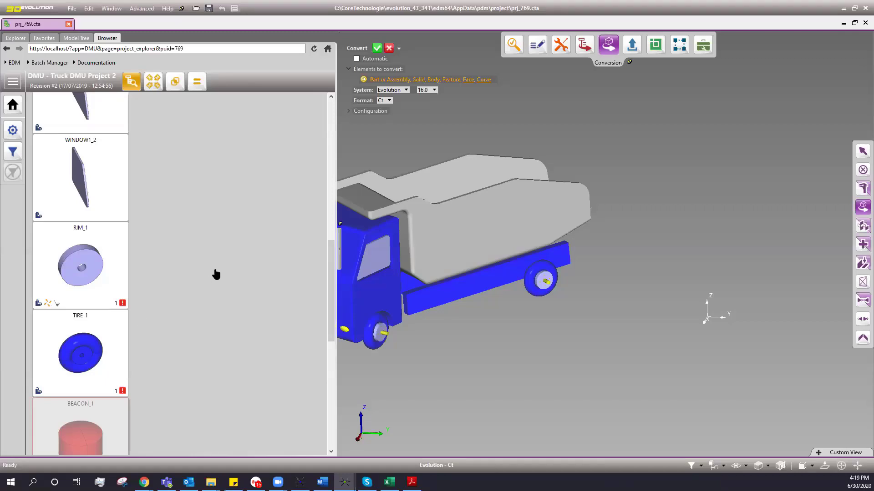
Open the project's differences report and review the moved, new-instance and other changed parts down to the trailer bucket.
left_click(197, 81)
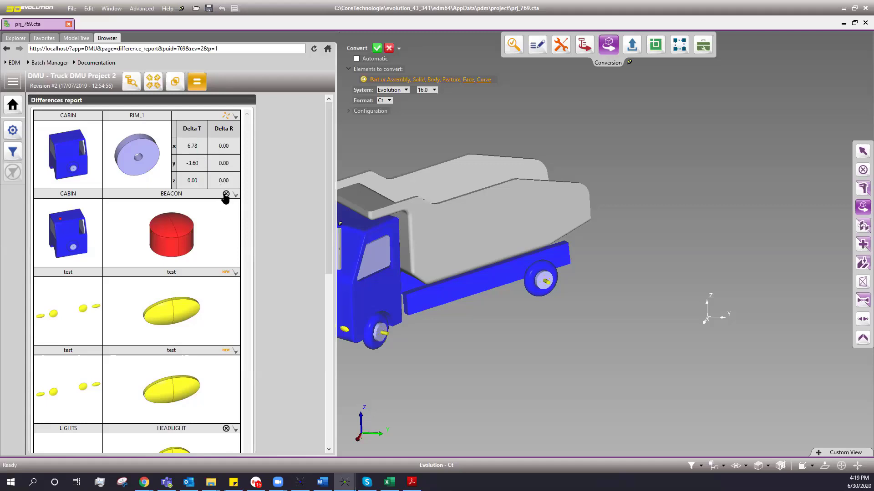
mouse_move(225, 198)
scroll(137, 308, "down", 2)
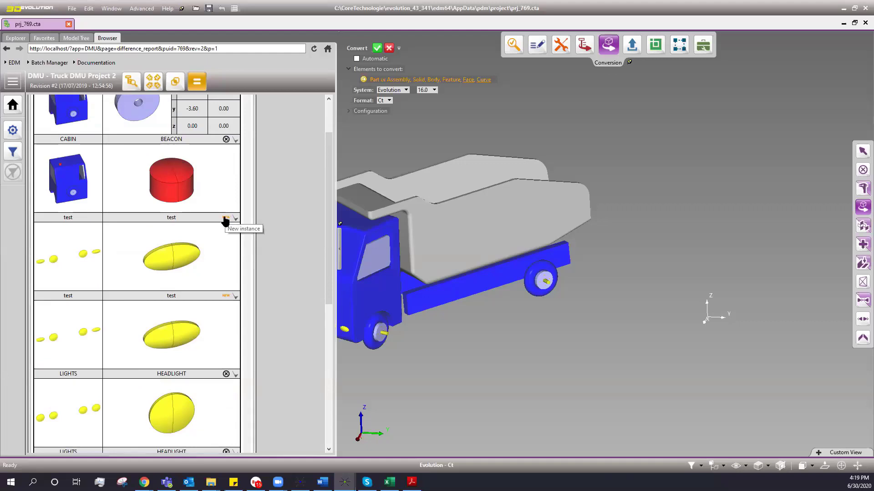
scroll(226, 302, "down", 1)
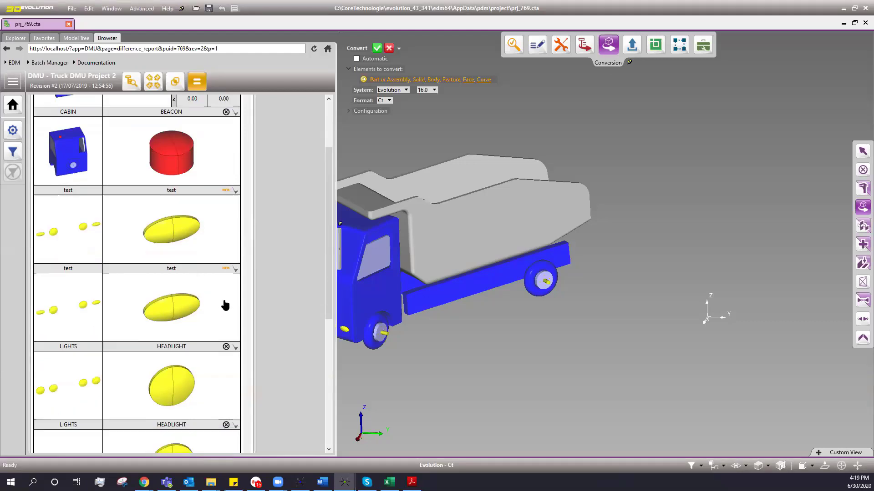
scroll(200, 276, "down", 2)
scroll(173, 319, "down", 5)
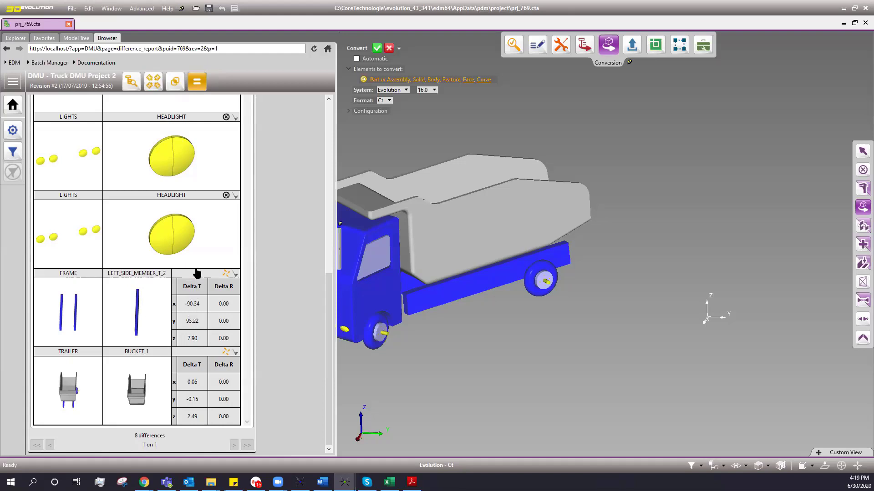
scroll(203, 335, "up", 6)
Open the truck project's collision report and browse its colliding part pairs.
left_click(176, 81)
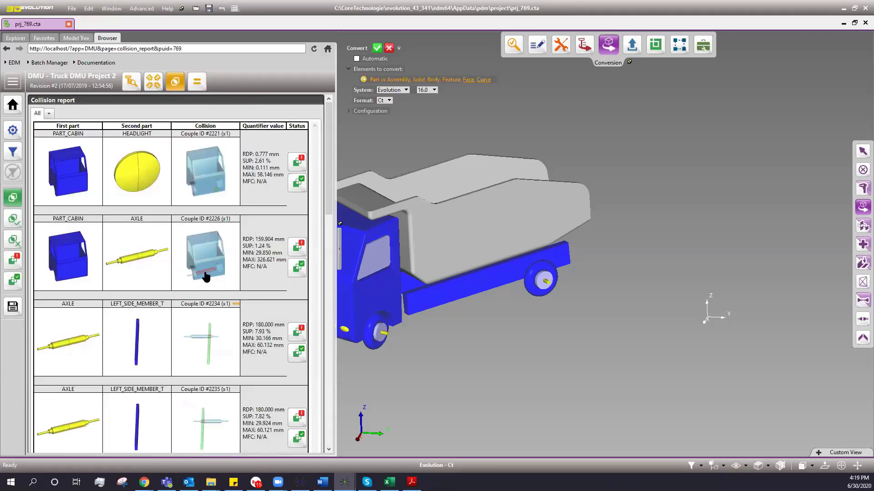
scroll(217, 259, "down", 2)
scroll(218, 260, "down", 2)
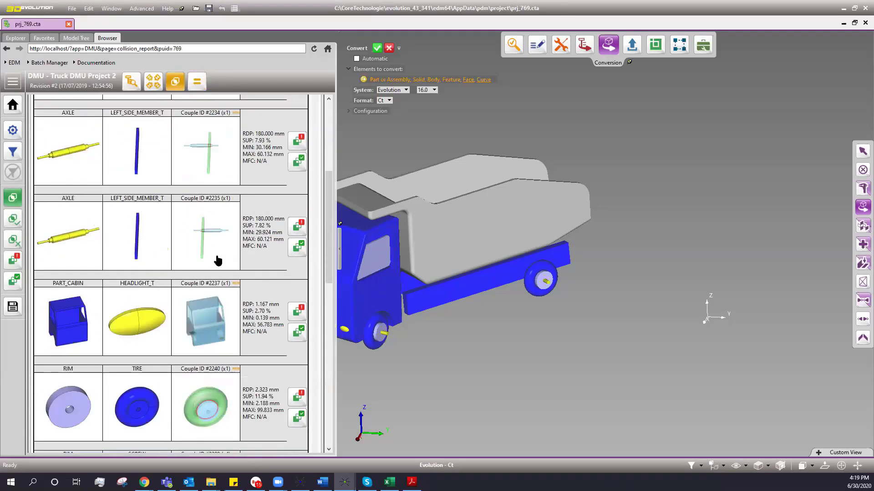
scroll(217, 259, "up", 5)
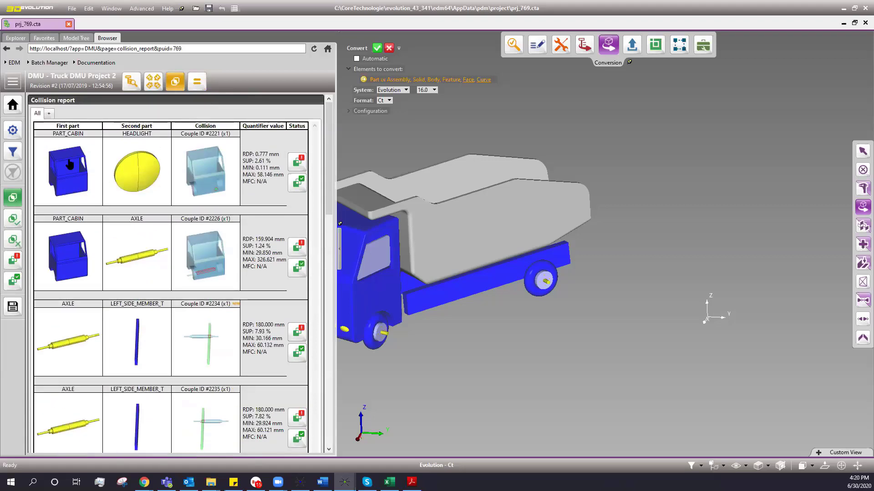
Show the external collisions of PART_CABIN in the 3D view and frame its headlight and axle intersections close up.
right_click(536, 384)
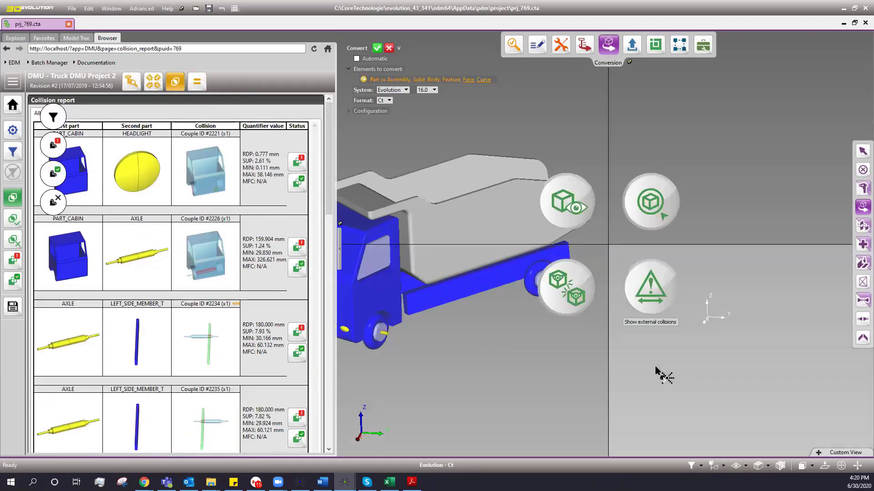
left_click(656, 371)
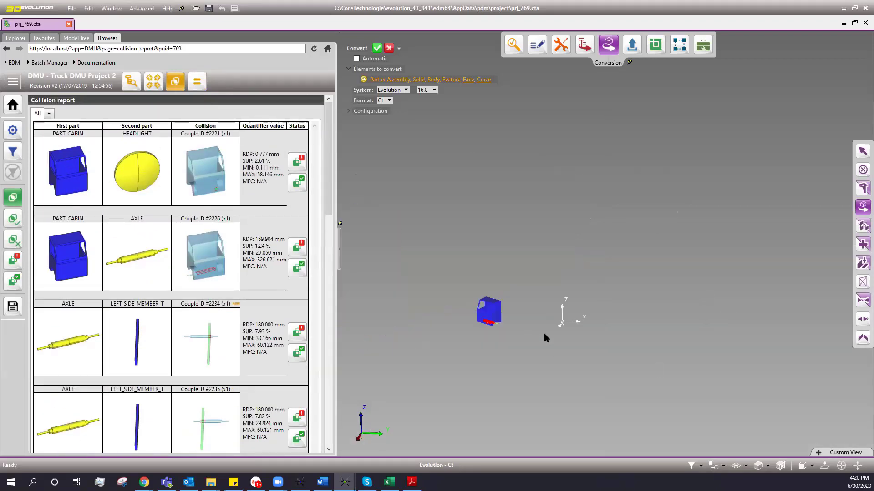
scroll(473, 284, "up", 5)
middle_click_drag(473, 285, 500, 306)
scroll(546, 367, "up", 5)
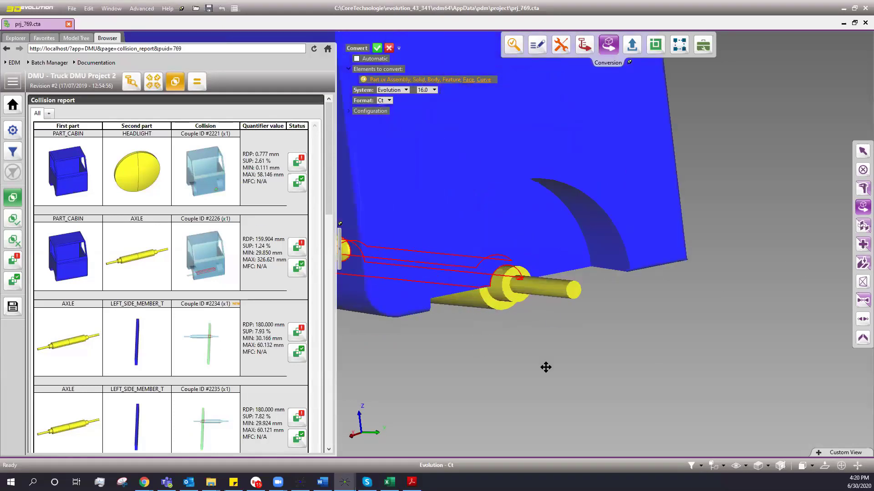
middle_click_drag(415, 294, 505, 351)
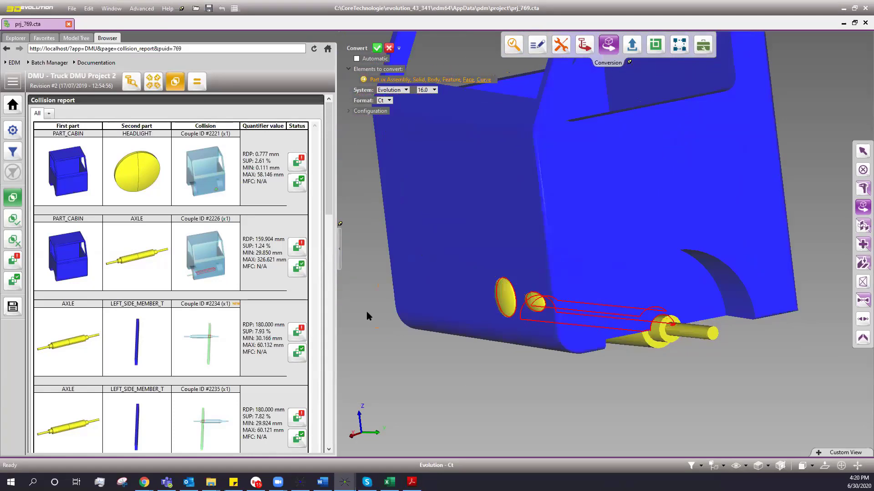
Mark the PART_CABIN collisions with HEADLIGHT and AXLE as relevant after examining the intersections in the 3D view.
left_click(299, 163)
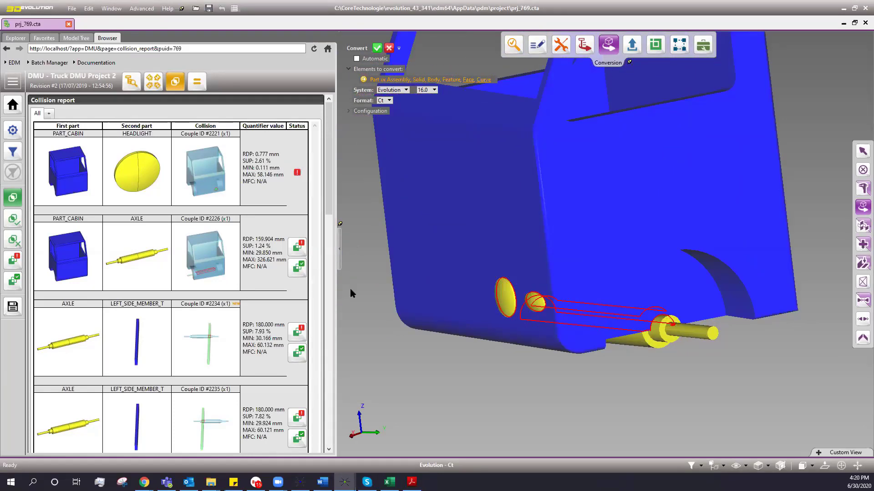
mouse_move(507, 328)
middle_mouse_down()
mouse_move(716, 419)
mouse_move(680, 413)
mouse_move(686, 419)
middle_mouse_up()
mouse_move(691, 295)
middle_mouse_down()
mouse_move(514, 334)
mouse_move(542, 332)
mouse_move(540, 340)
middle_mouse_up()
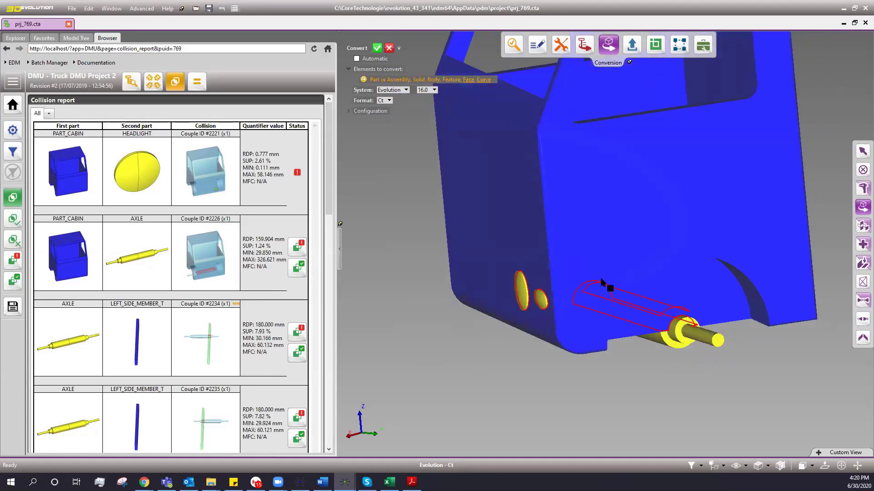
left_click(298, 246)
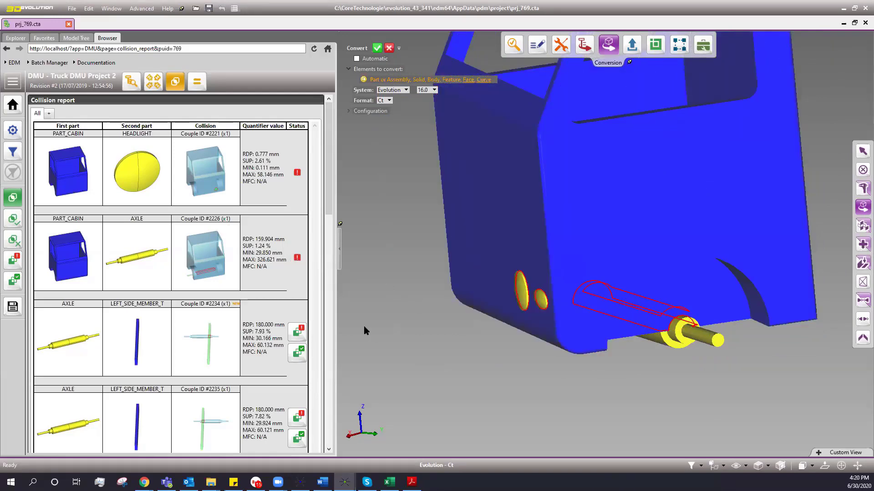
scroll(181, 298, "down", 3)
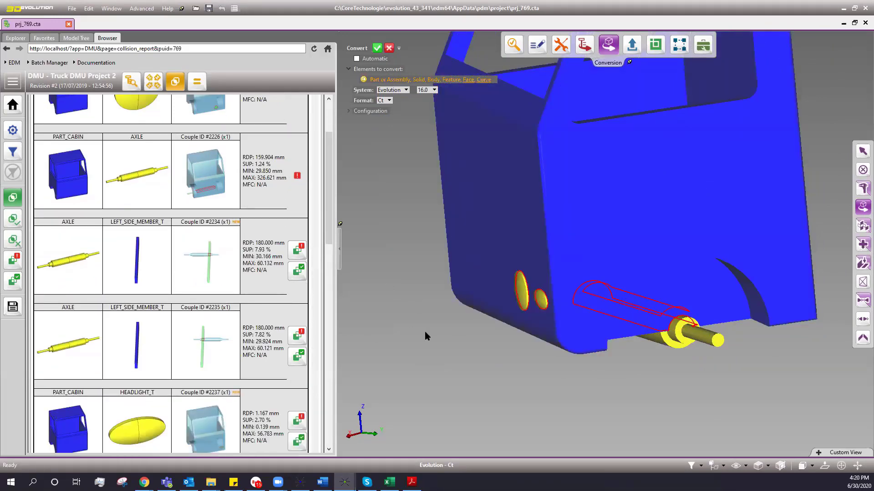